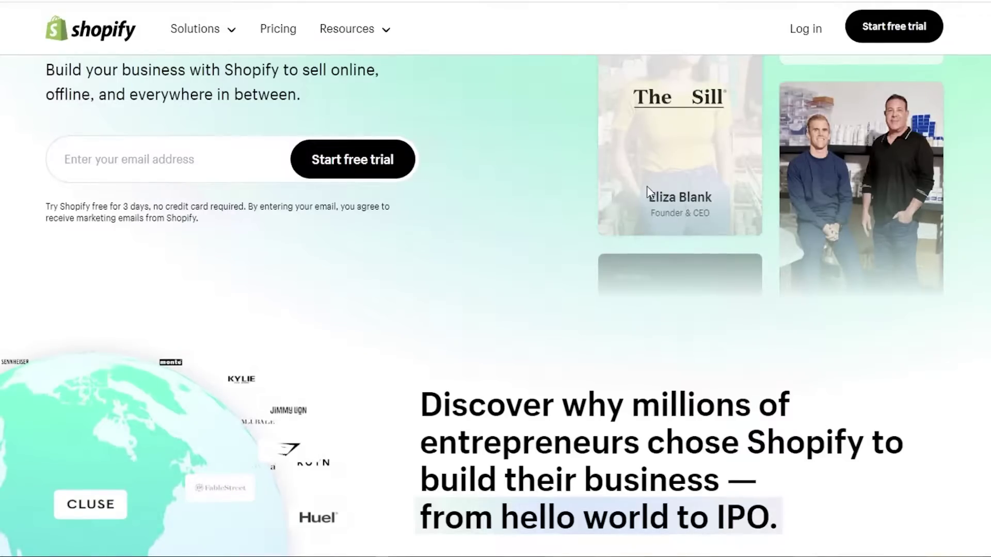
Step: Dismiss the 'Extend your trial' offer at the top of the admin home page
scroll(655, 207, "up", 7)
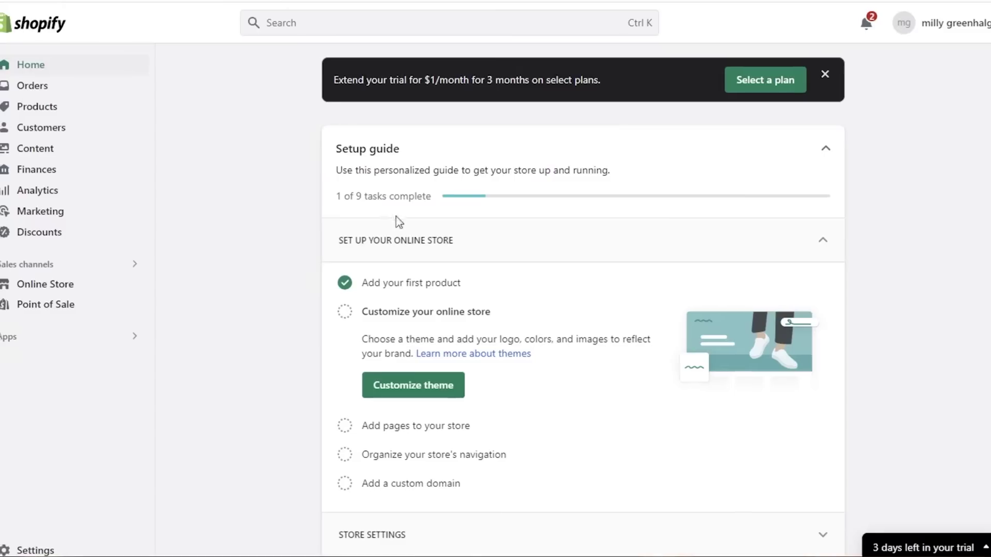
left_click(836, 79)
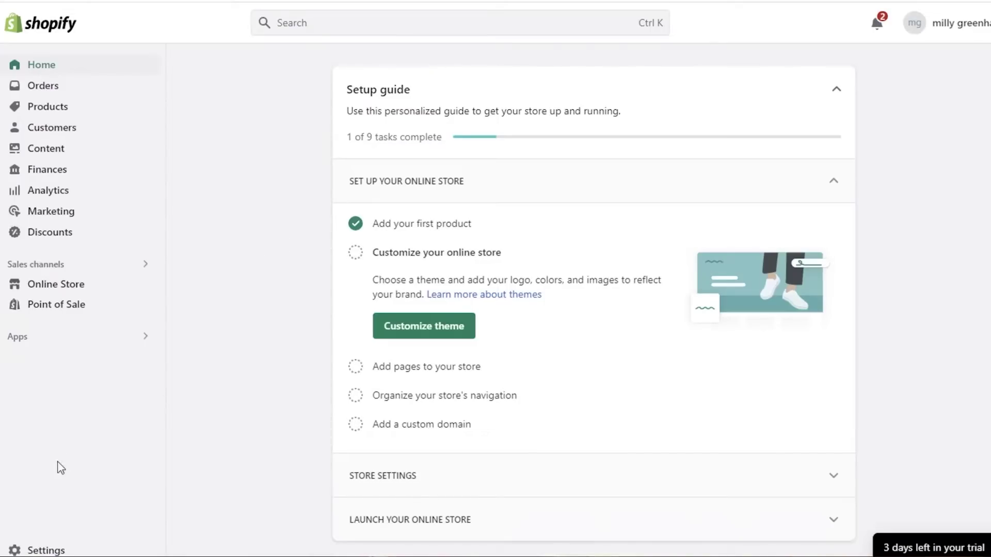
Step: Check the store's Domains settings, then collapse the setup guide to its 1 of 9 summary
left_click(28, 550)
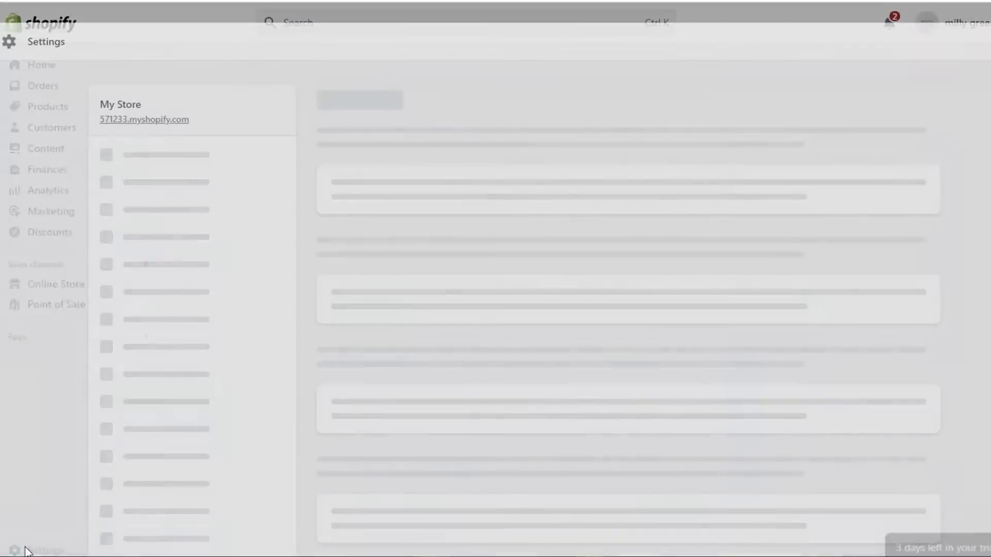
scroll(126, 339, "down", 3)
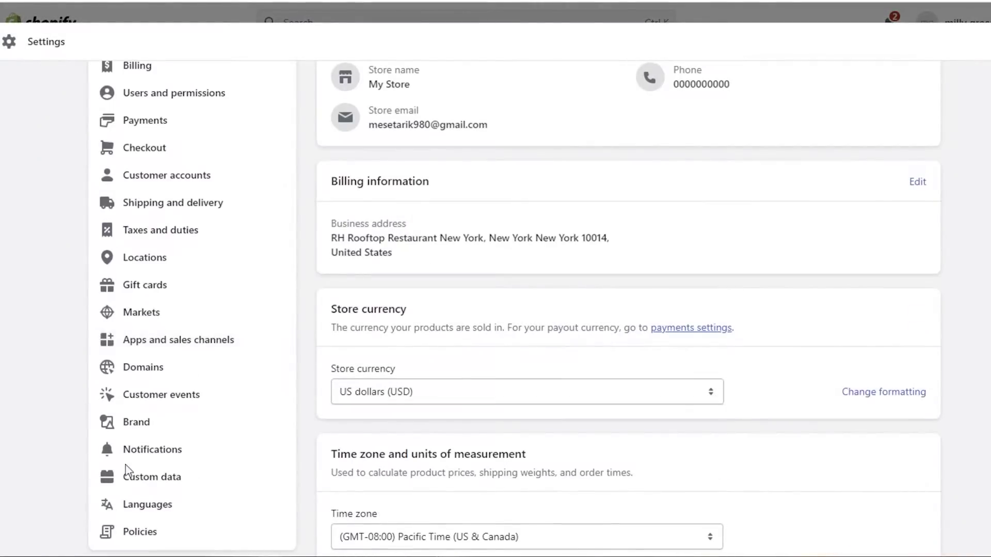
left_click(166, 367)
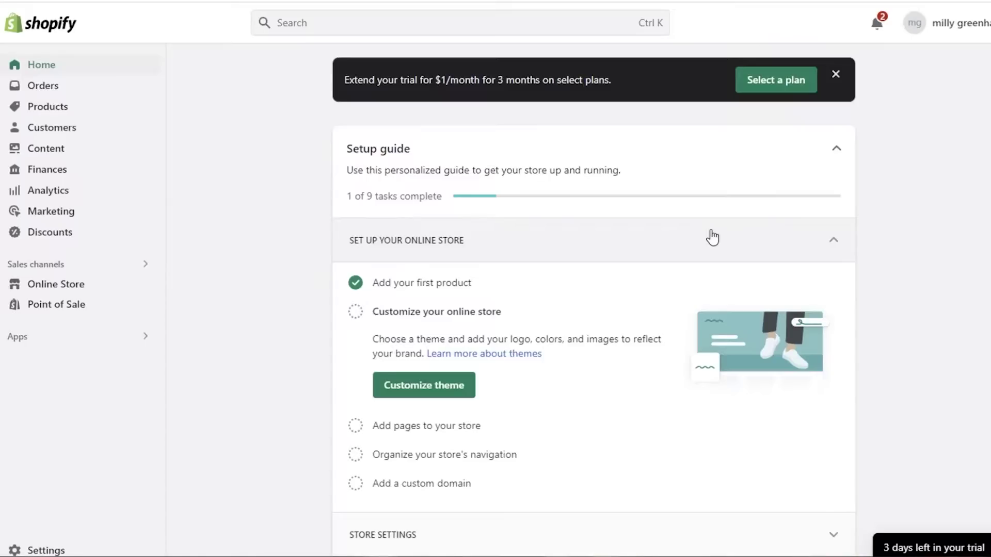
left_click(843, 152)
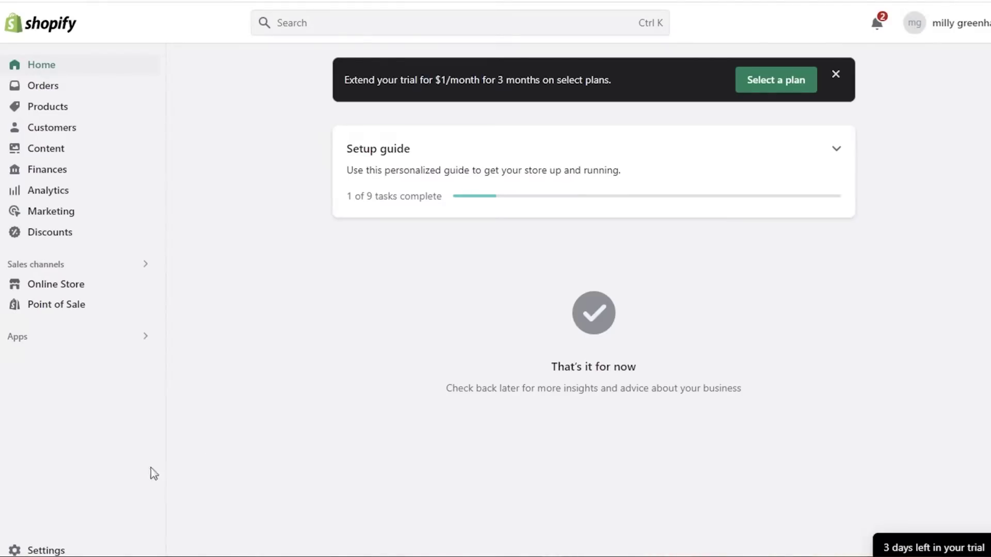
Step: Open the Shipping and delivery settings and review the page
left_click(46, 550)
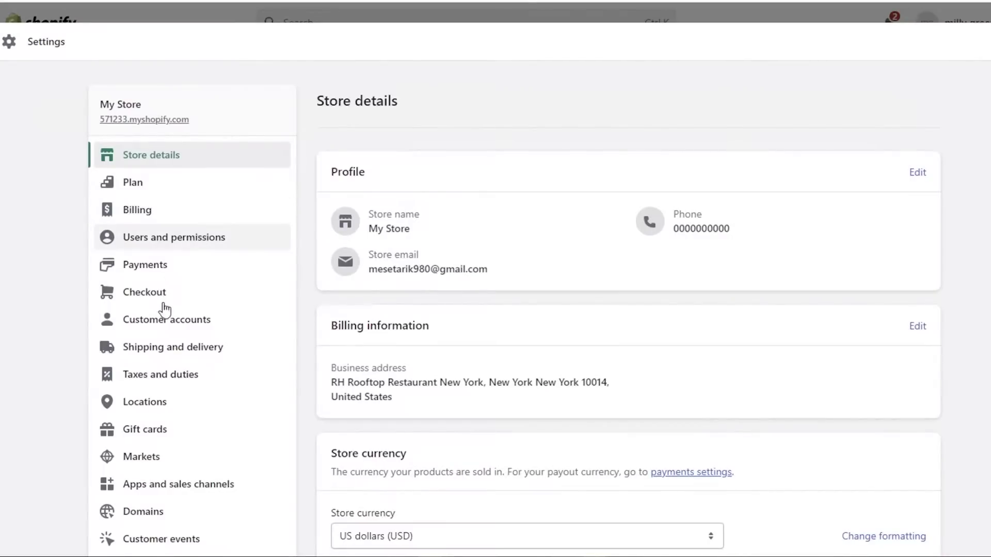
left_click(163, 347)
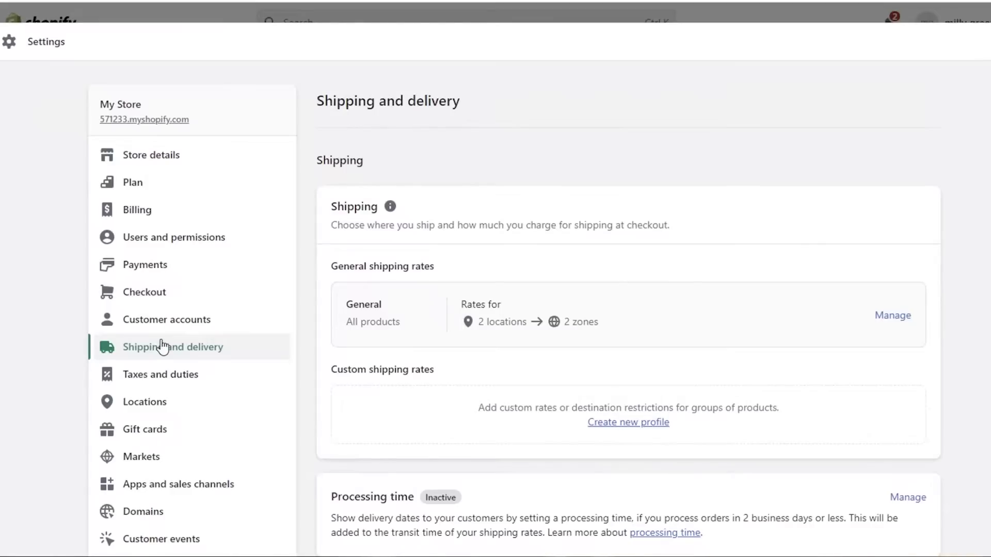
scroll(418, 267, "down", 5)
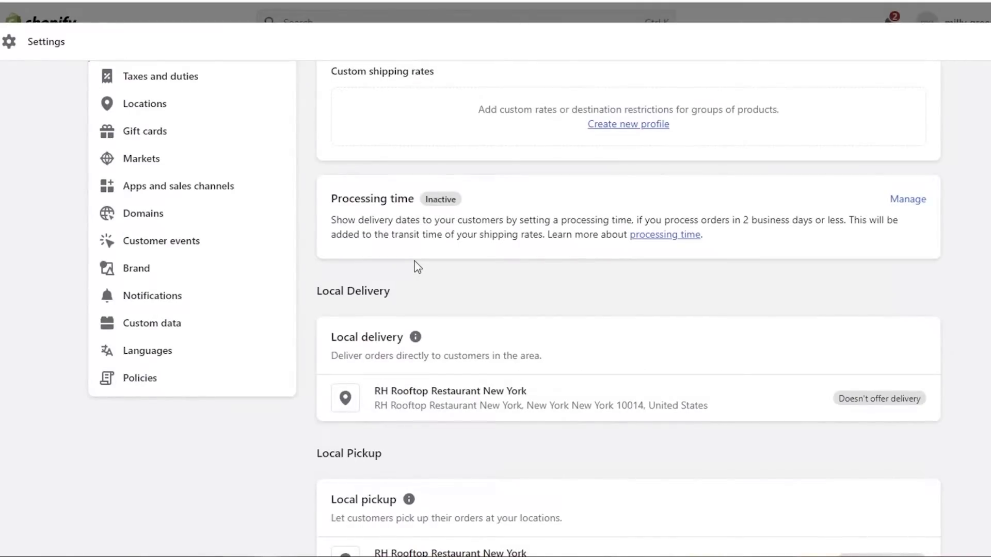
scroll(418, 266, "up", 4)
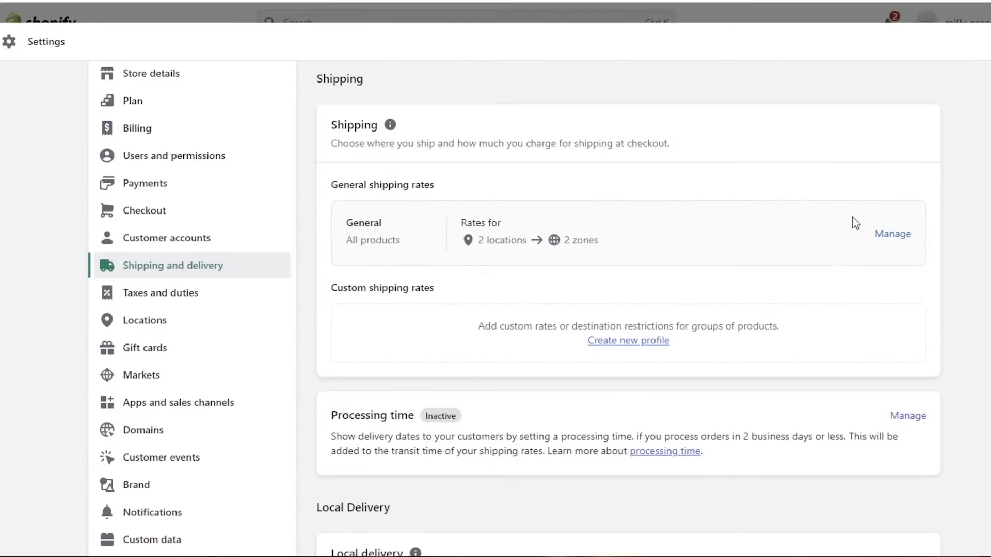
Step: Review the General shipping profile, then return to the Shipping and delivery overview
left_click(893, 235)
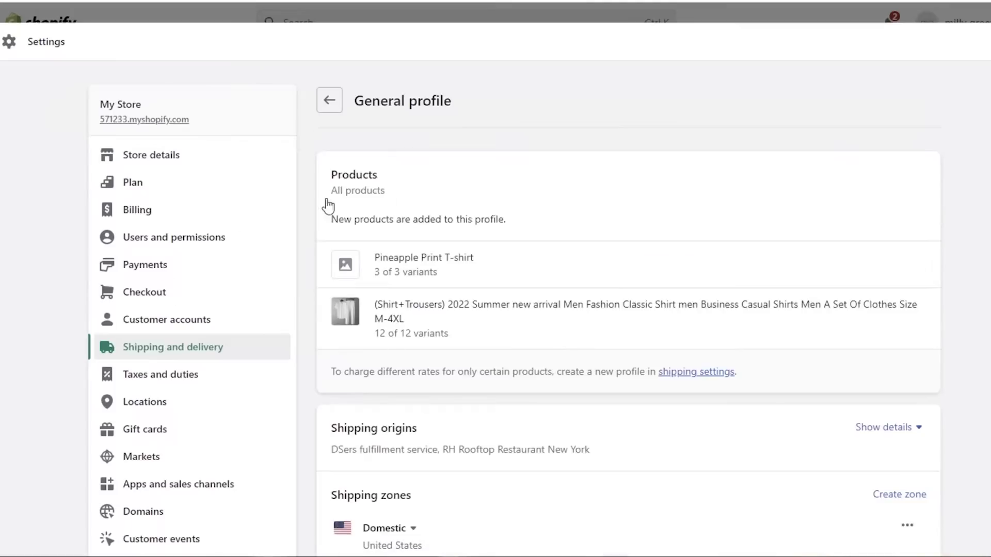
scroll(652, 272, "down", 3)
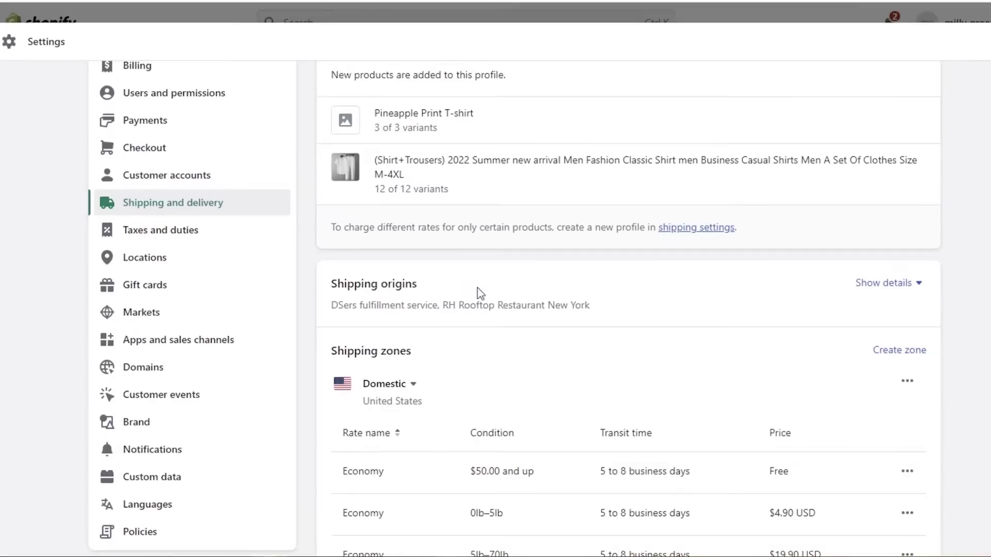
left_click(682, 230)
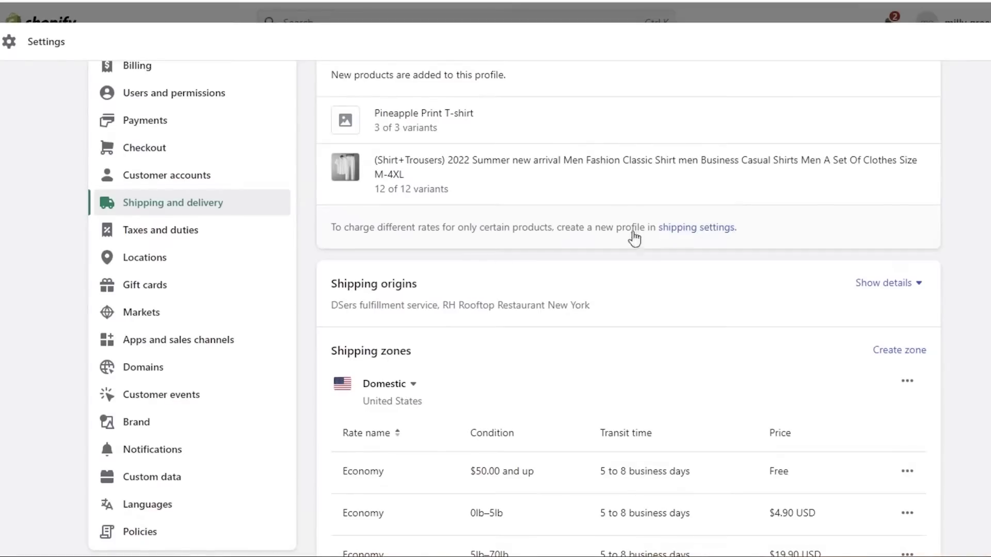
left_click(696, 230)
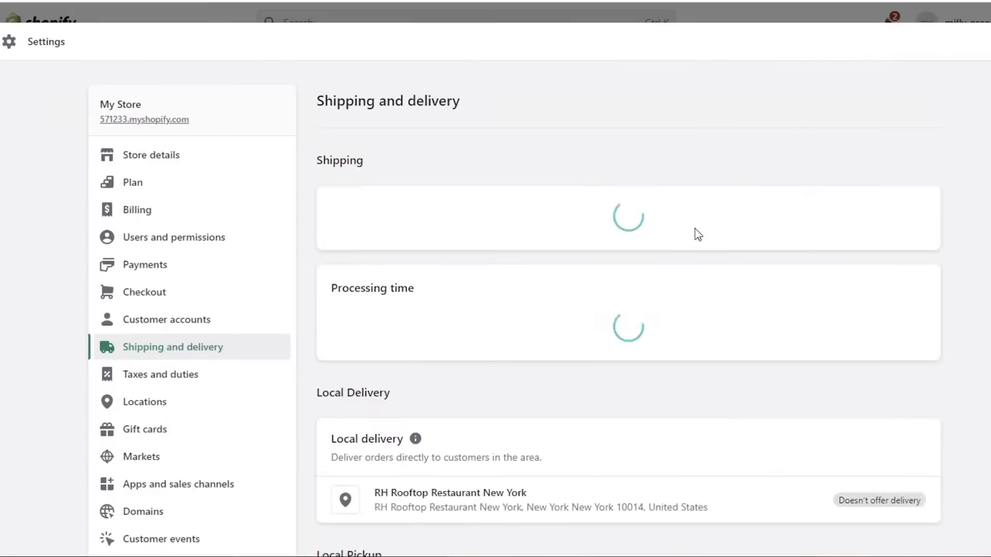
scroll(730, 190, "down", 15)
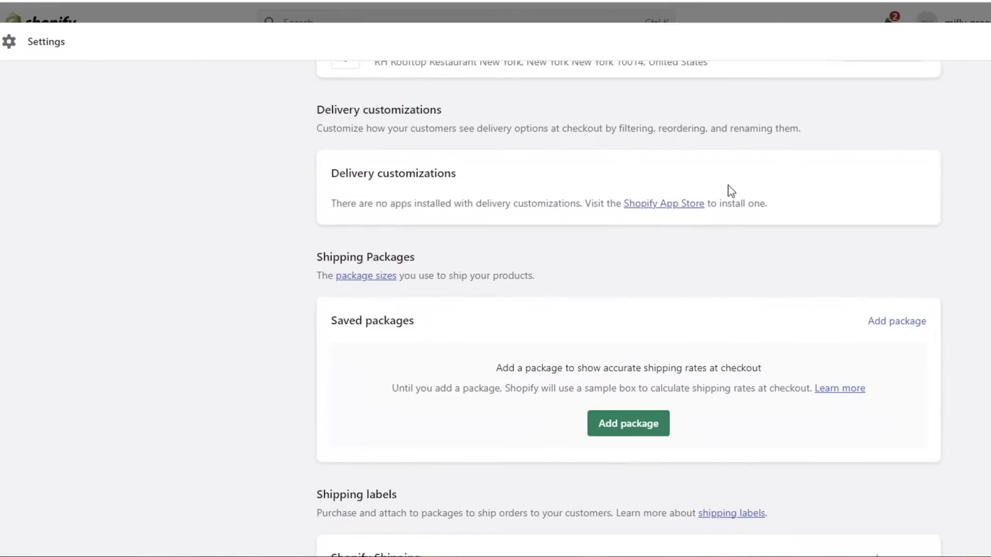
scroll(732, 191, "down", 8)
scroll(731, 191, "up", 7)
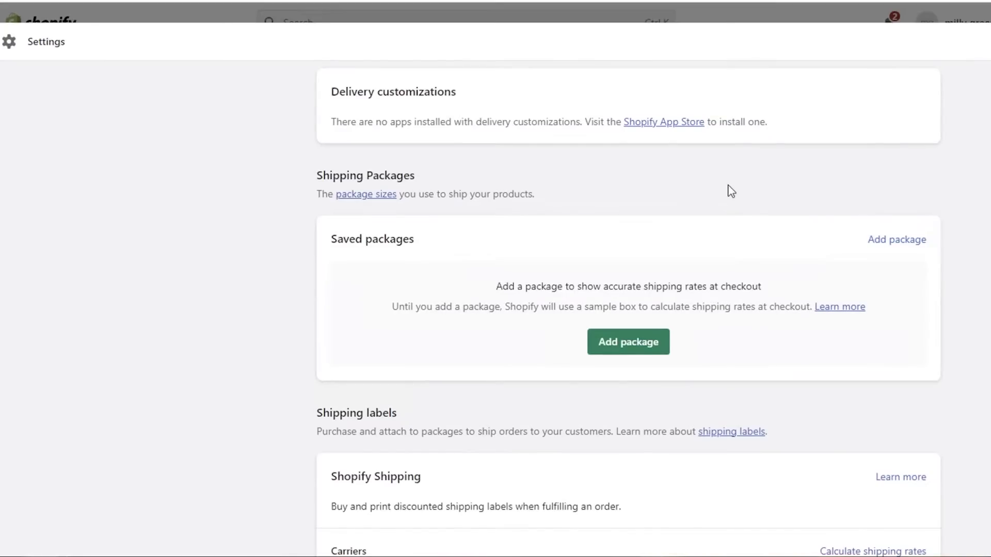
scroll(732, 191, "up", 15)
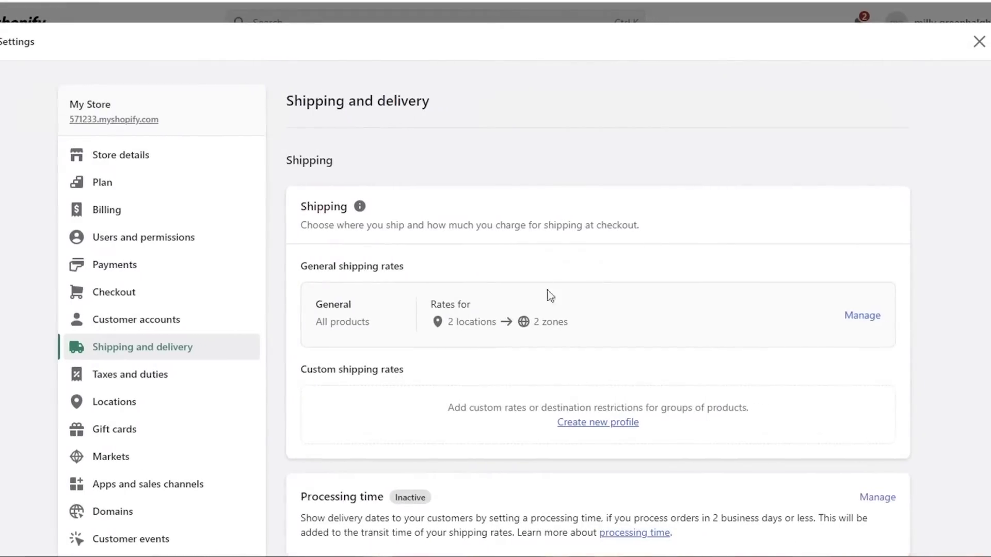
left_click(240, 385)
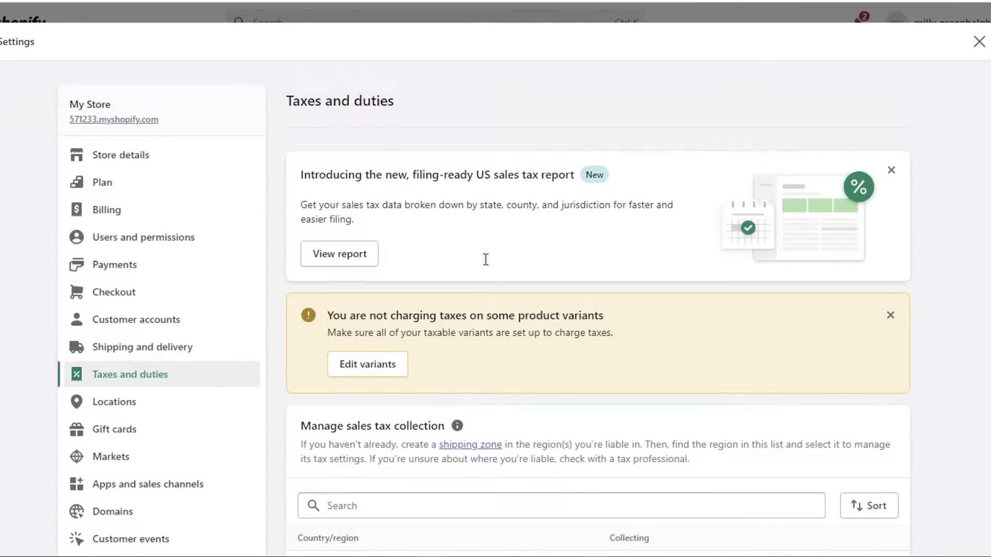
scroll(485, 258, "down", 1)
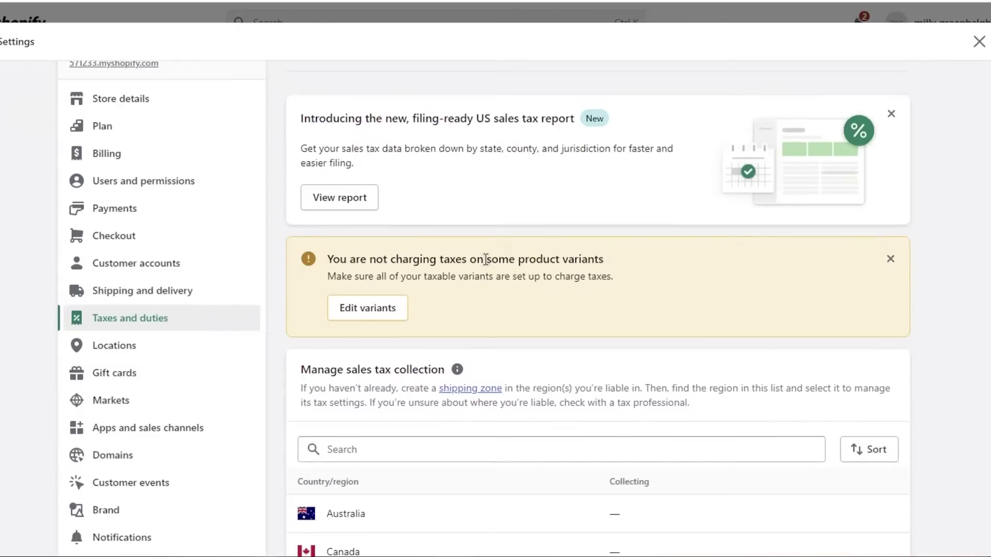
scroll(485, 259, "down", 4)
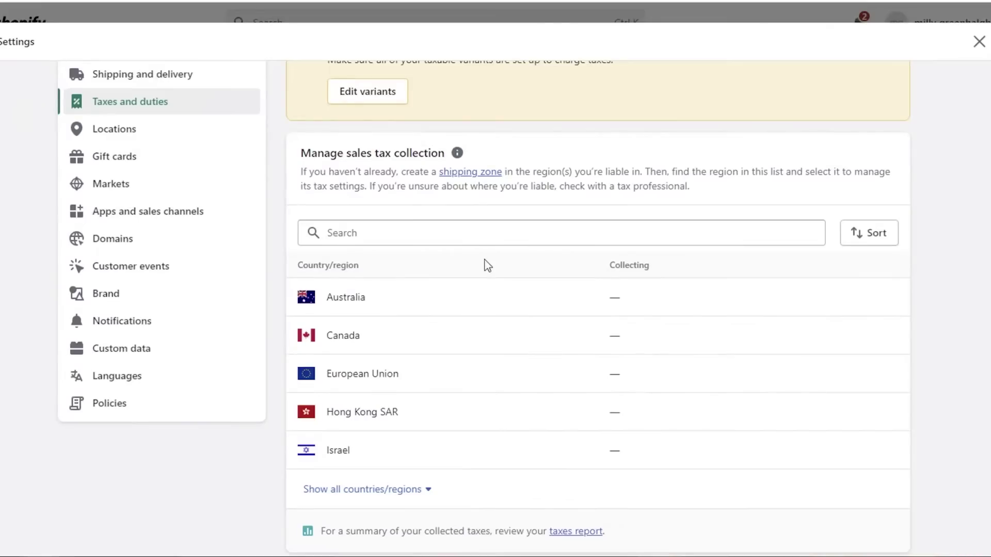
left_click(219, 82)
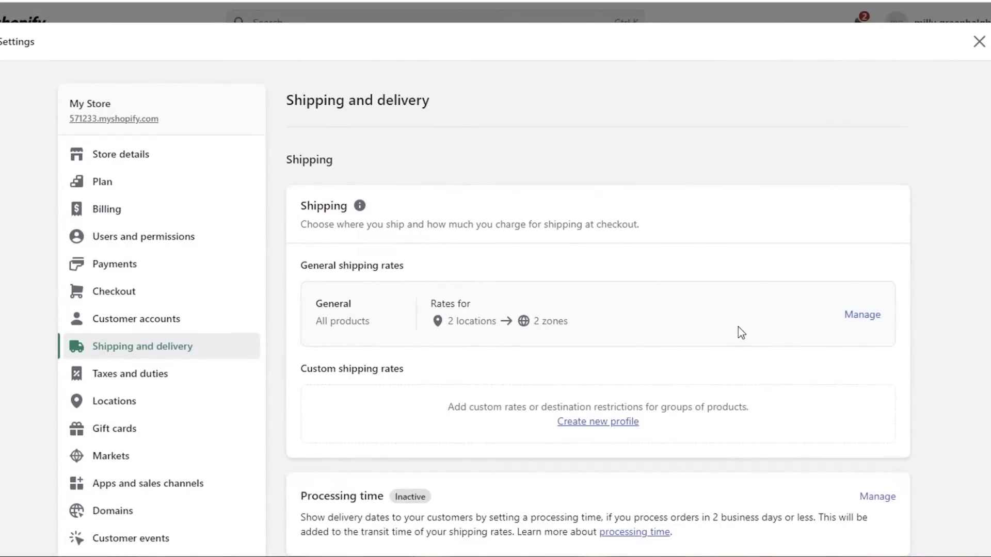
Step: Open the General shipping profile and check which markets the Domestic zone covers
left_click(860, 317)
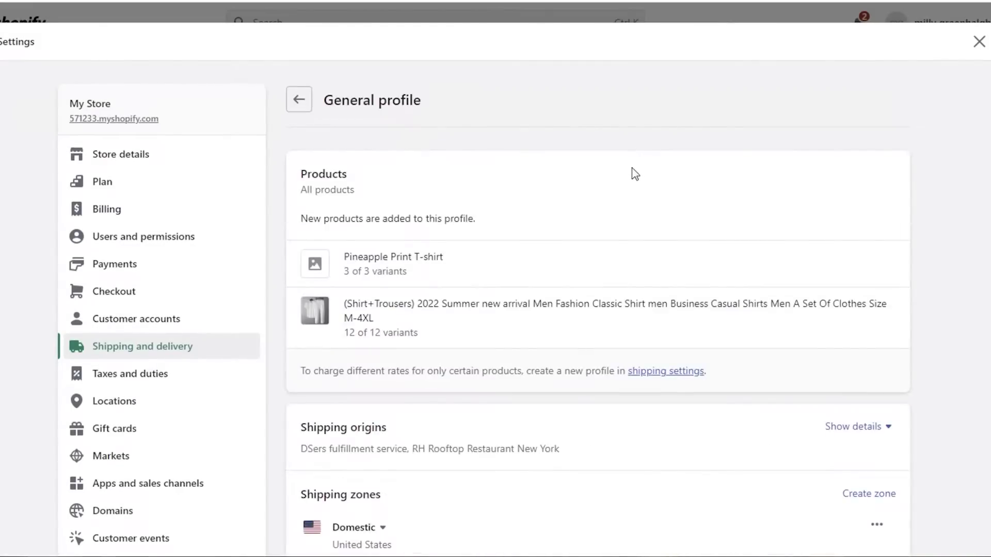
scroll(634, 171, "down", 5)
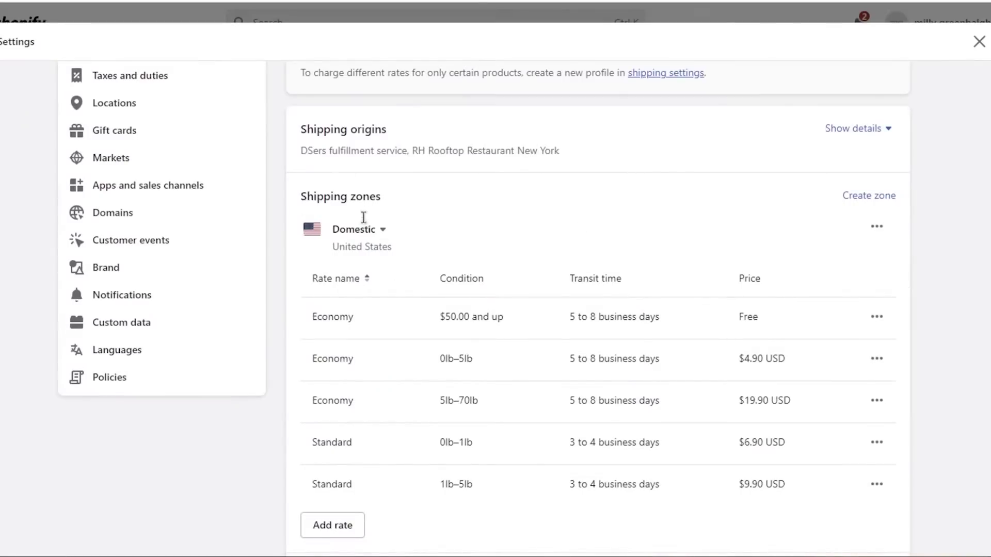
left_click(328, 227)
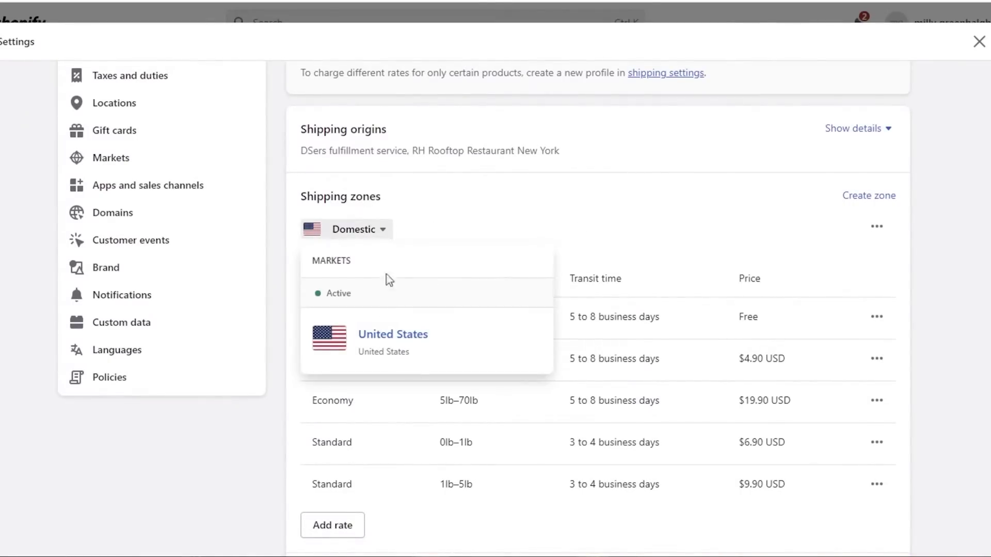
left_click(505, 213)
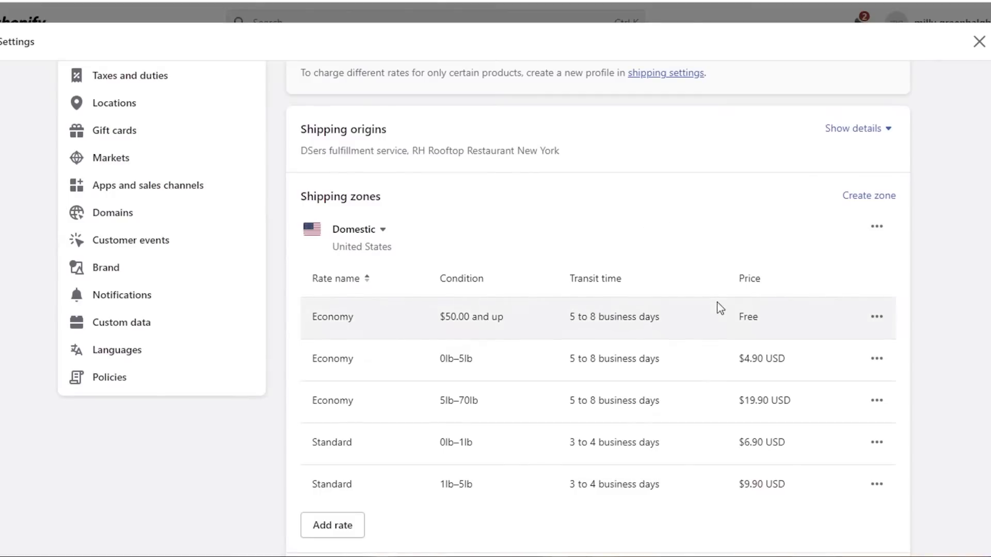
Step: Delete the Domestic rates: free Economy, Economy $4.90 and $19.90, Standard $6.90 and $9.90
left_click(877, 317)
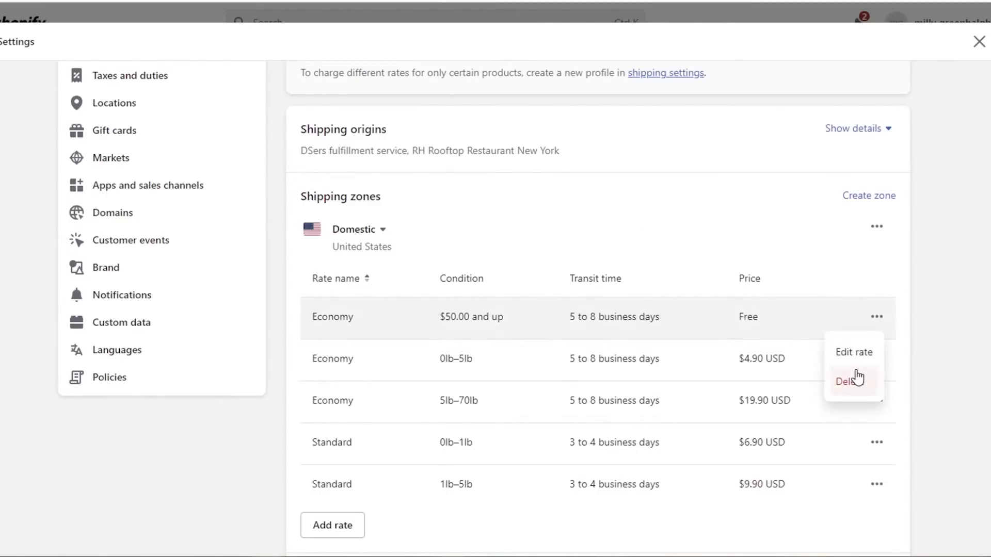
left_click(858, 379)
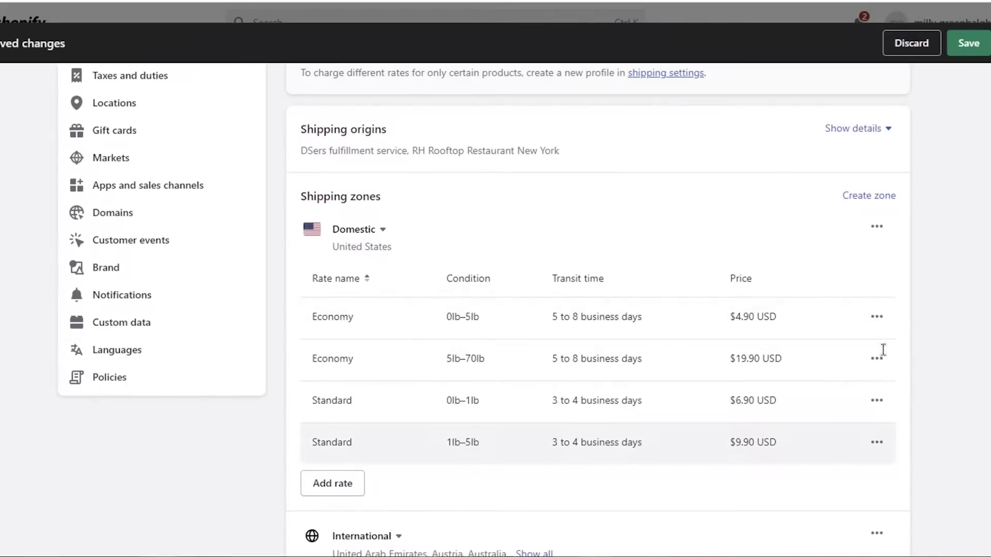
left_click(879, 319)
left_click(853, 380)
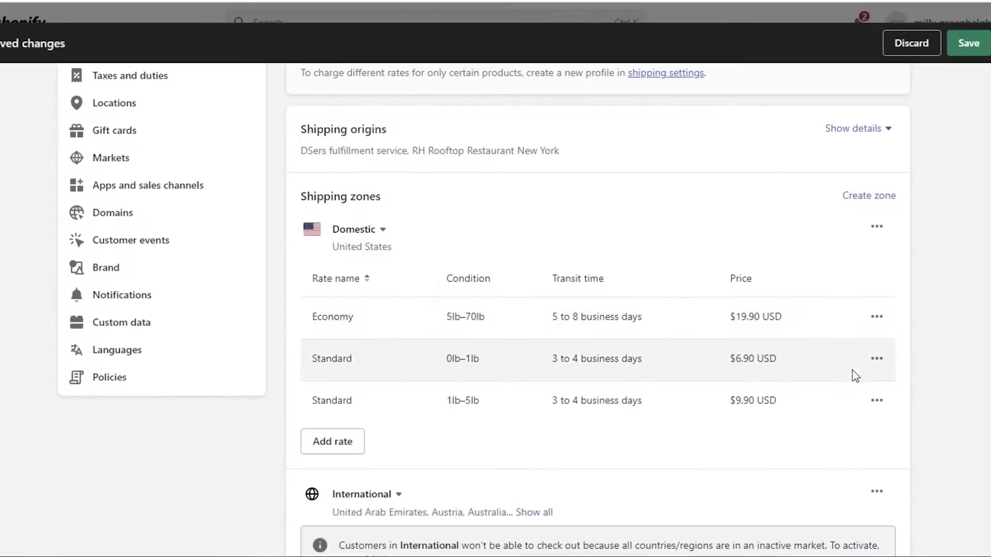
left_click(878, 317)
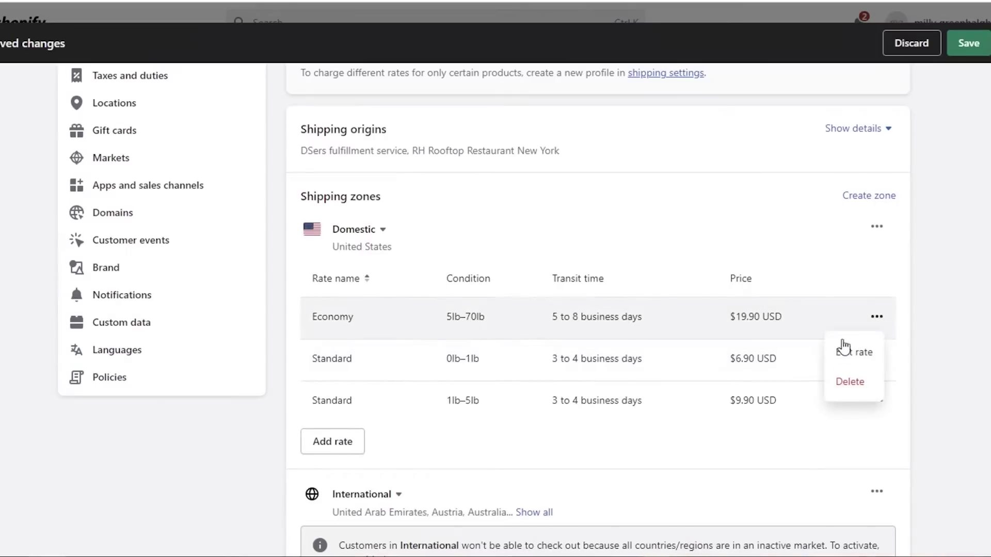
left_click(852, 382)
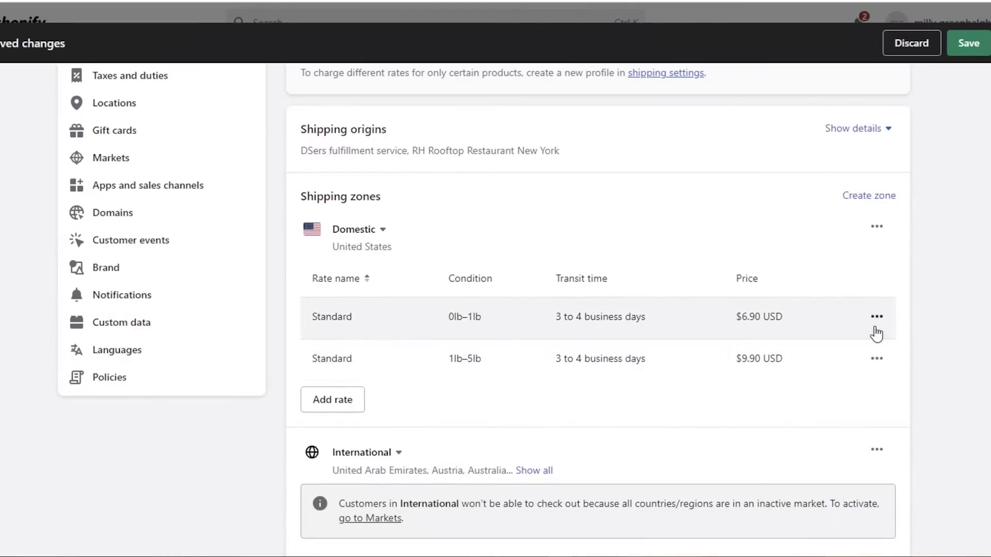
left_click(877, 317)
left_click(852, 383)
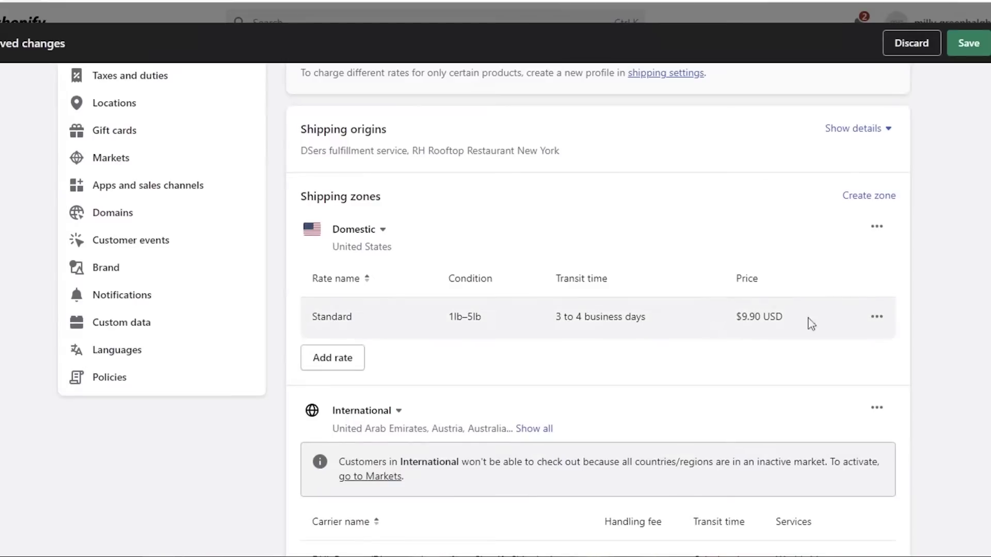
left_click(877, 317)
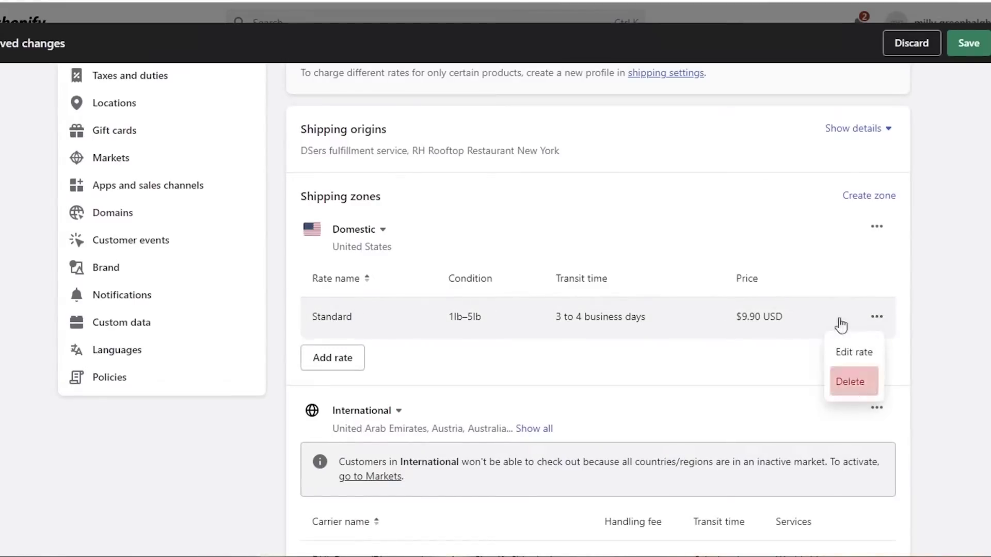
left_click(853, 382)
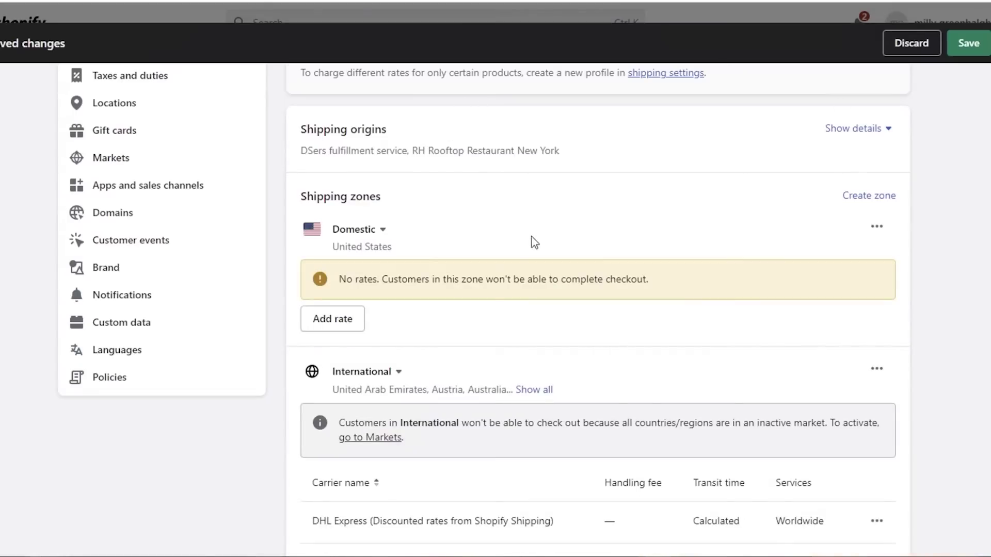
Step: Start a new Domestic rate, preview carrier-calculated options, then return to custom rates
left_click(355, 327)
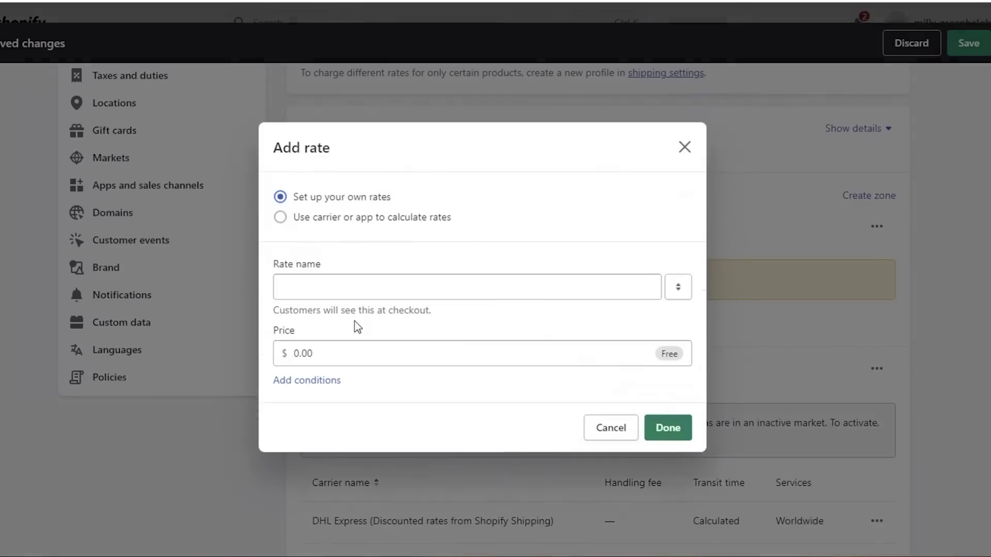
left_click(341, 222)
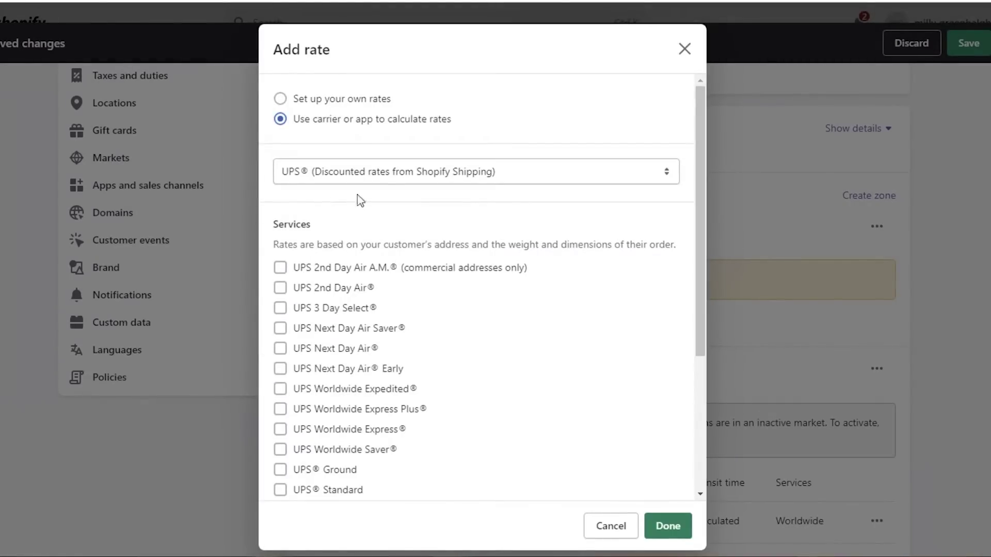
left_click(366, 180)
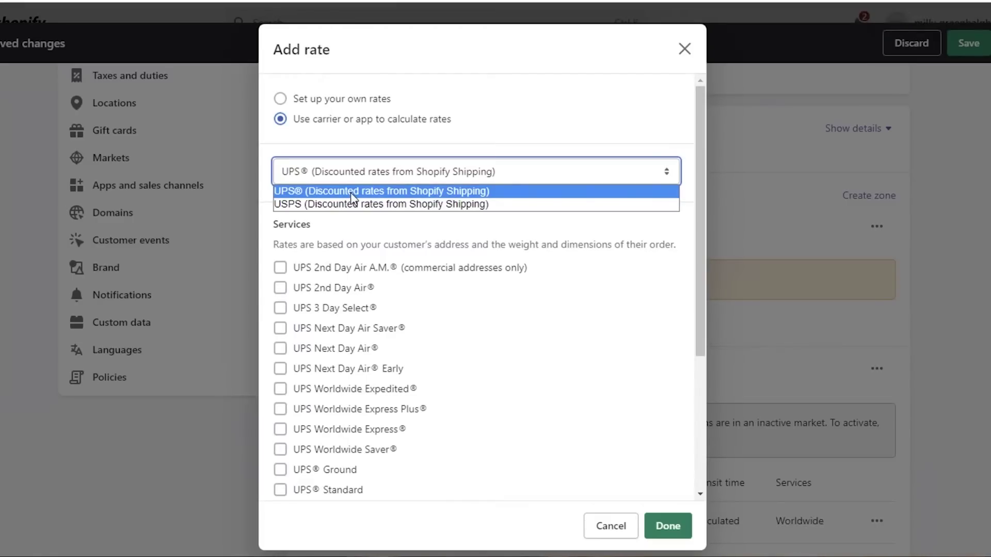
left_click(361, 99)
left_click(361, 99)
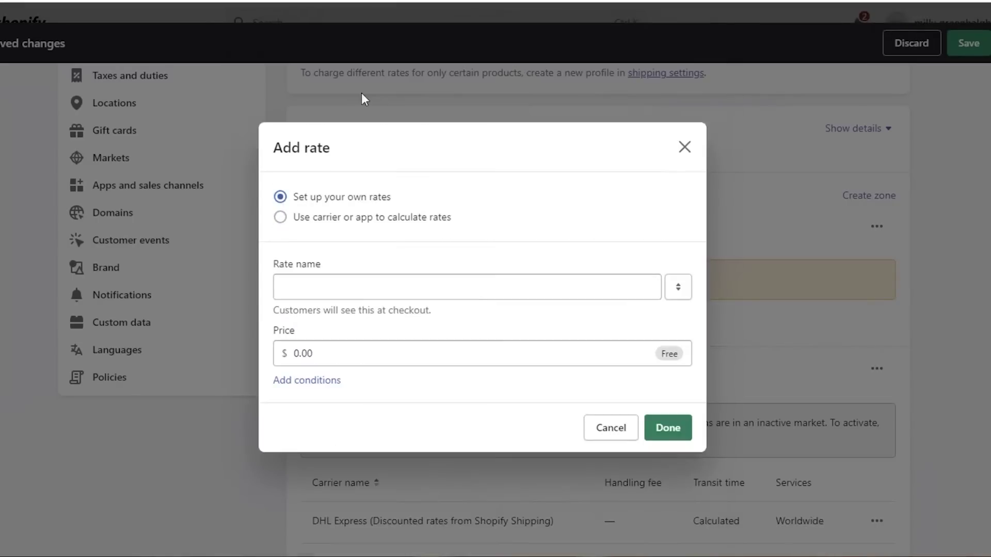
Step: Create the 'Flat Shipping Fee' rate at $15.00 and reopen it for editing
left_click(331, 291)
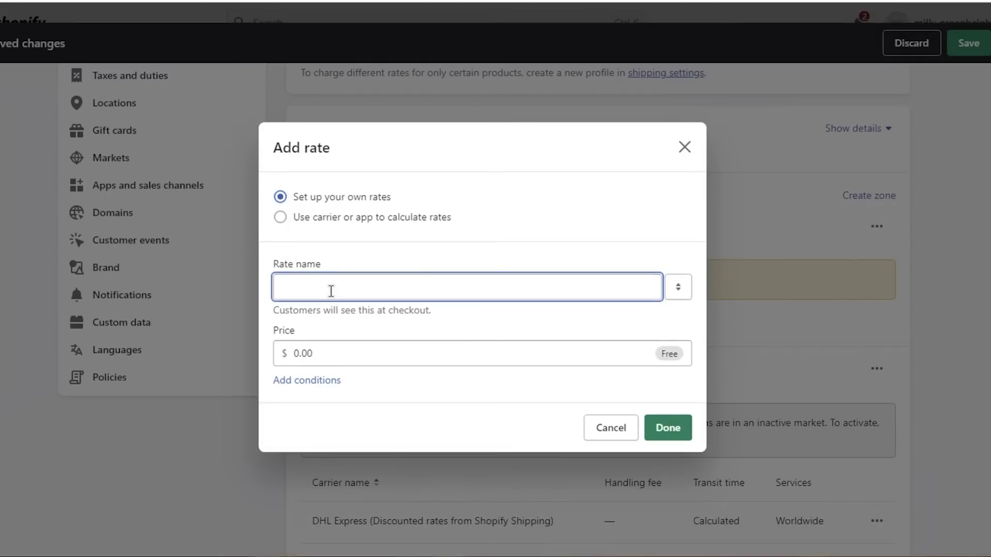
type("Flat Shipping Fww")
key("BackSpace")
key("BackSpace")
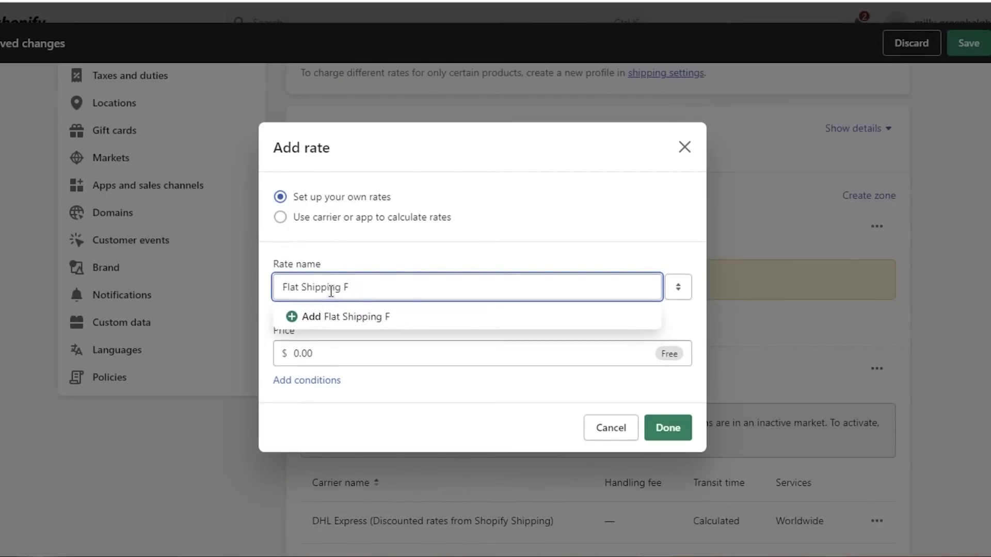
type("ee")
left_click(323, 351)
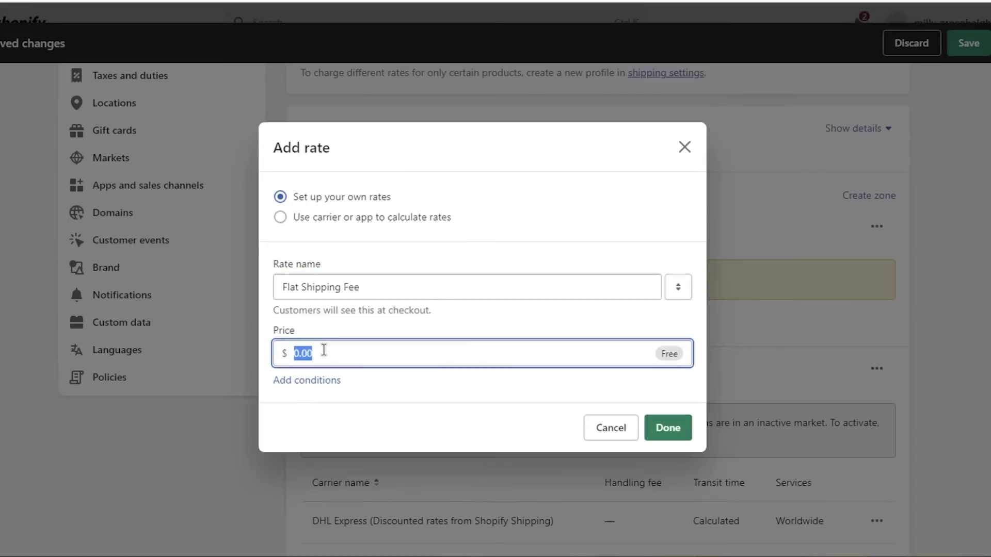
type("10")
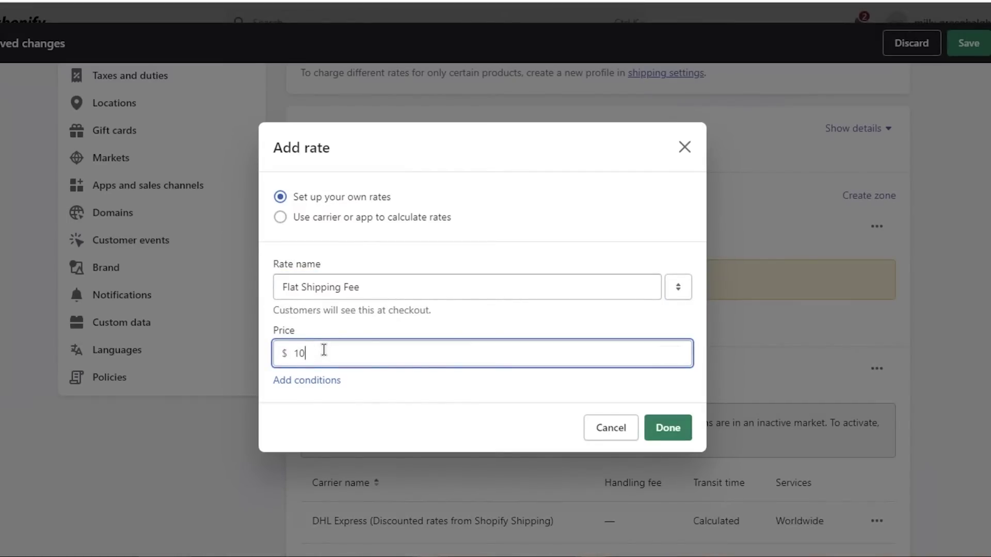
double_click(324, 351)
key("BackSpace")
type("15")
left_click(651, 435)
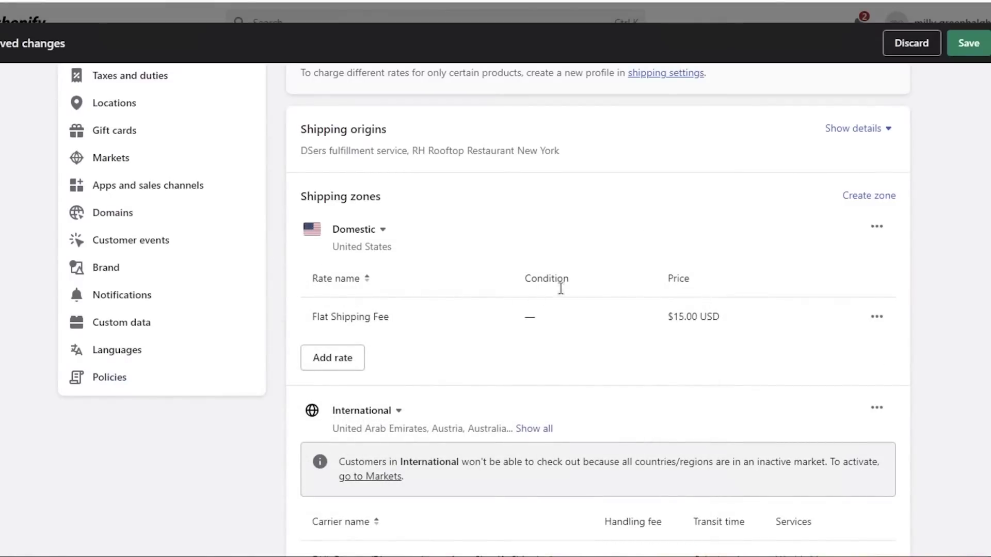
left_click(876, 318)
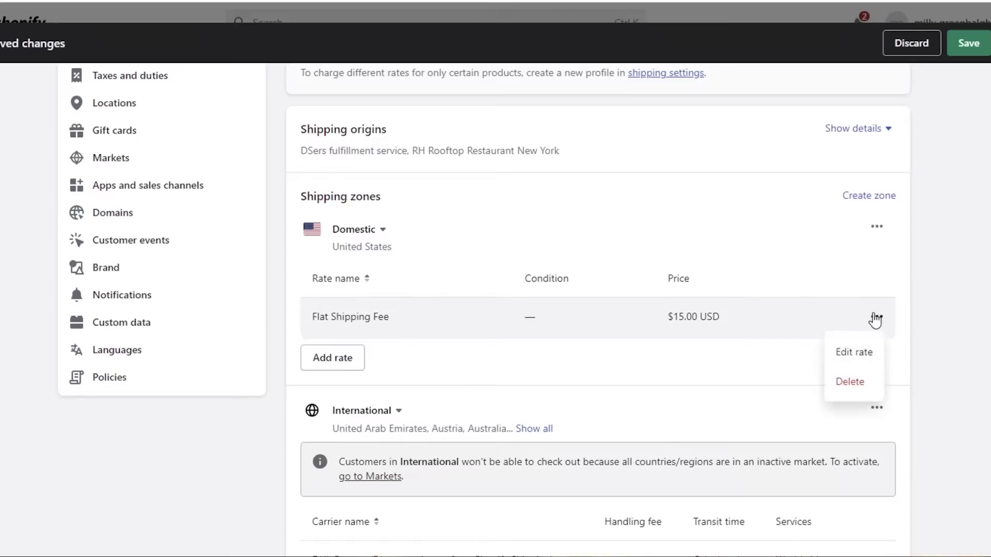
left_click(855, 350)
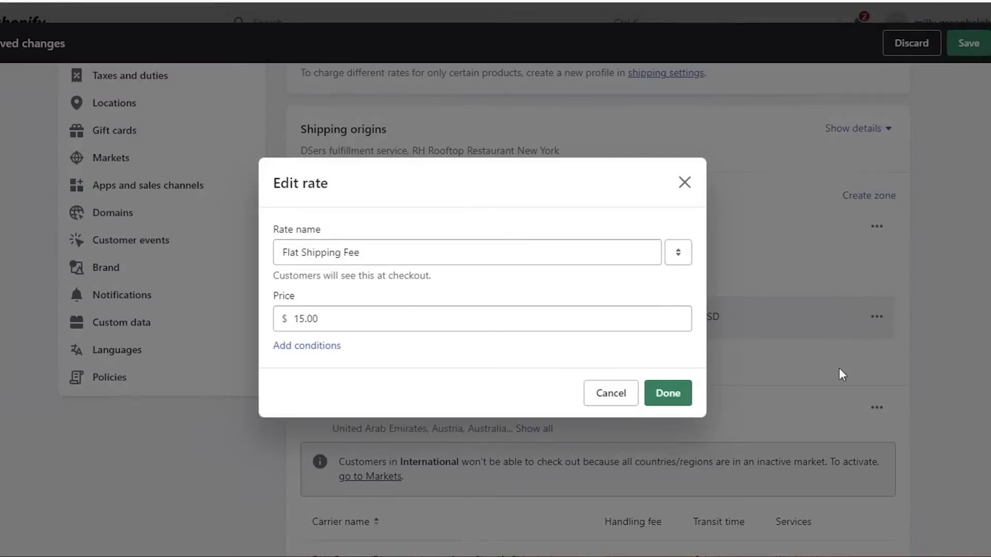
Step: Try an order-price condition, switch back to item weight, and close the rate editor
left_click(320, 350)
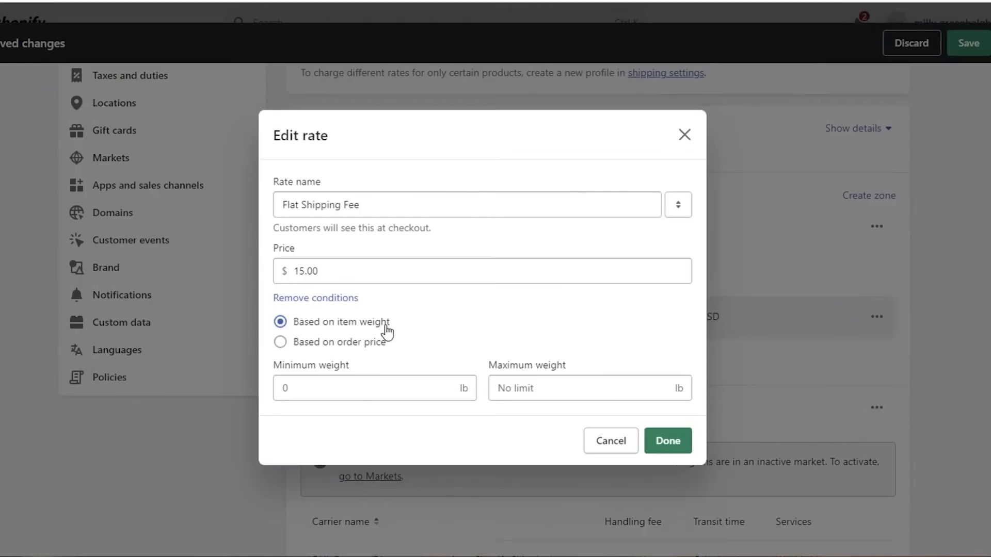
left_click(360, 345)
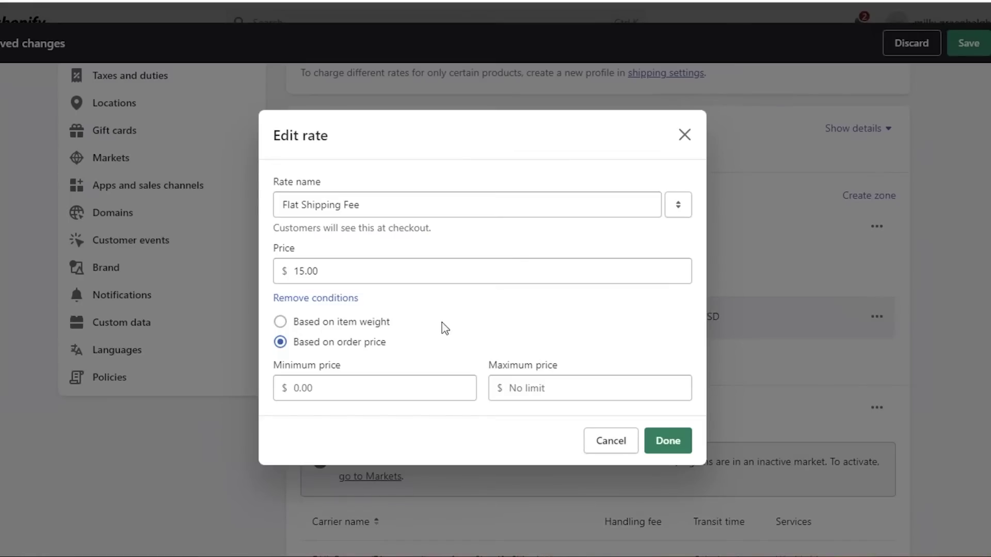
left_click(370, 324)
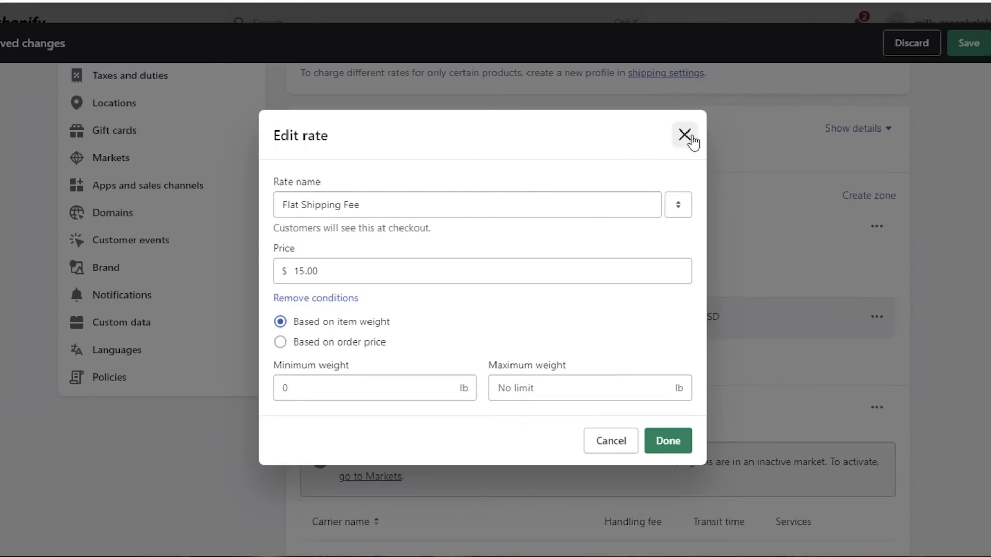
left_click(689, 136)
Step: Inspect the International zone's DHL Express rate, markets and full country list
scroll(600, 310, "down", 3)
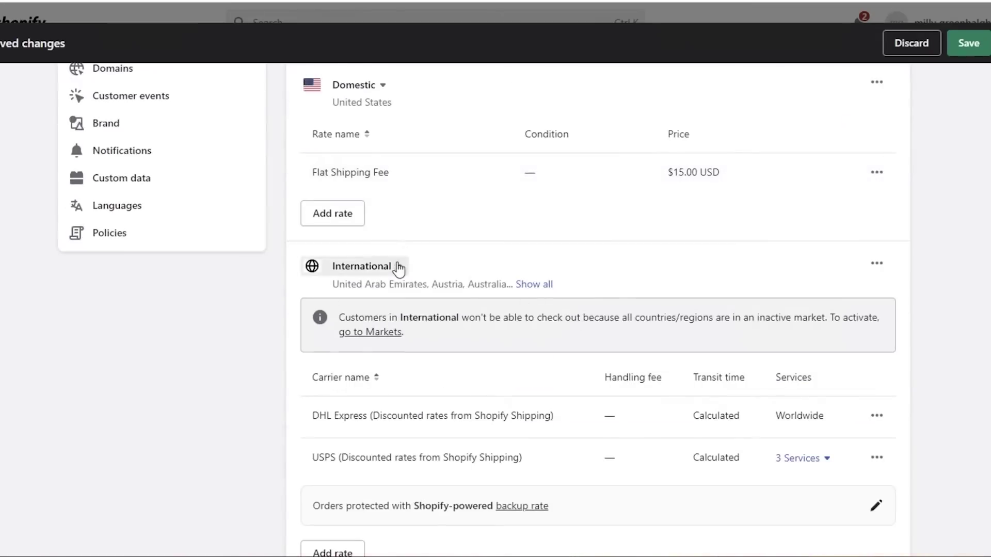
scroll(398, 267, "down", 2)
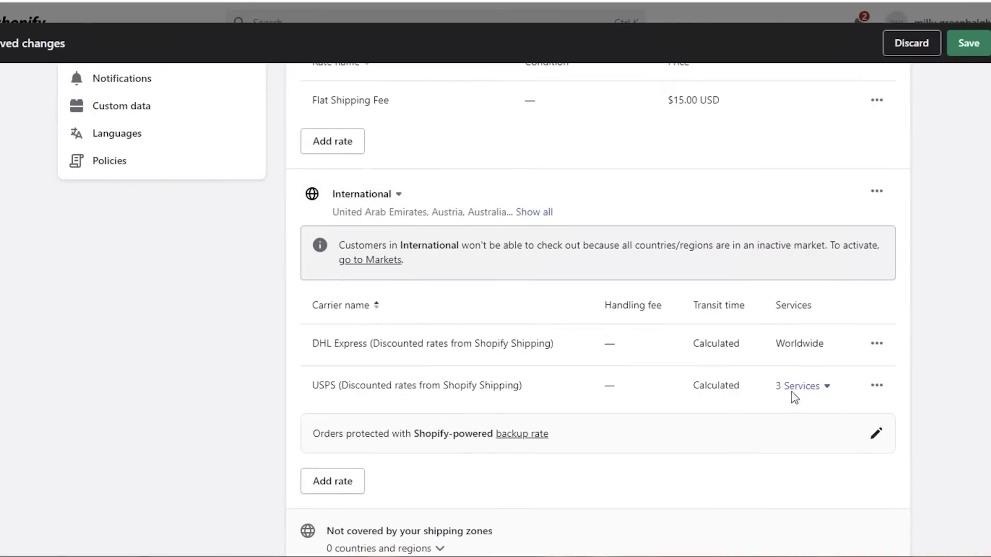
left_click(877, 344)
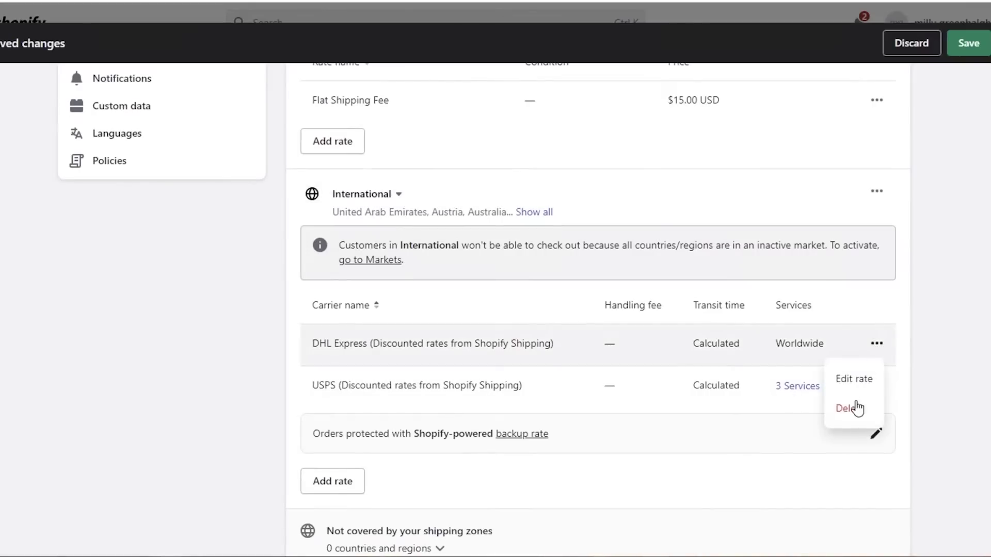
left_click(361, 194)
left_click(516, 191)
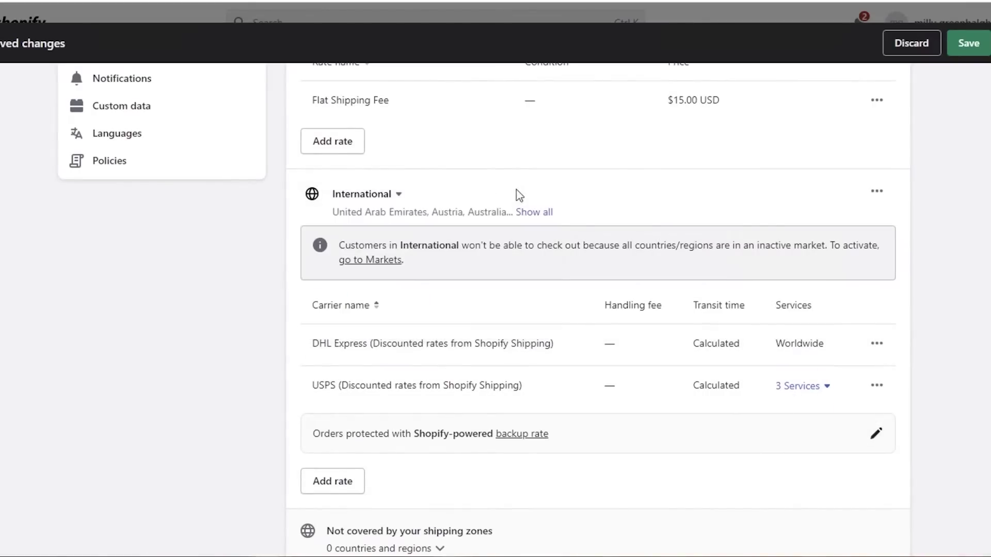
left_click(532, 212)
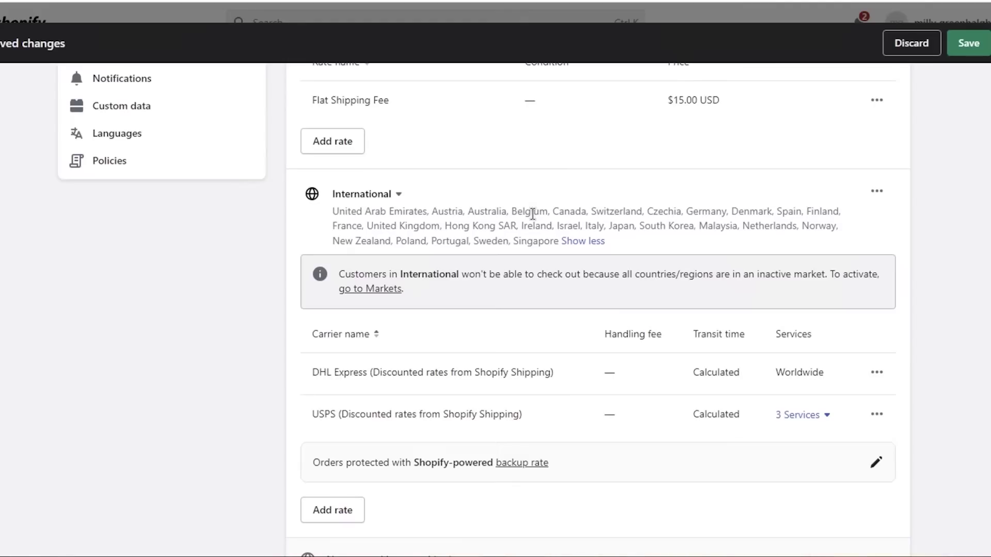
Step: Delete the International zone and start a new zone for the 27 uncovered countries
left_click(870, 194)
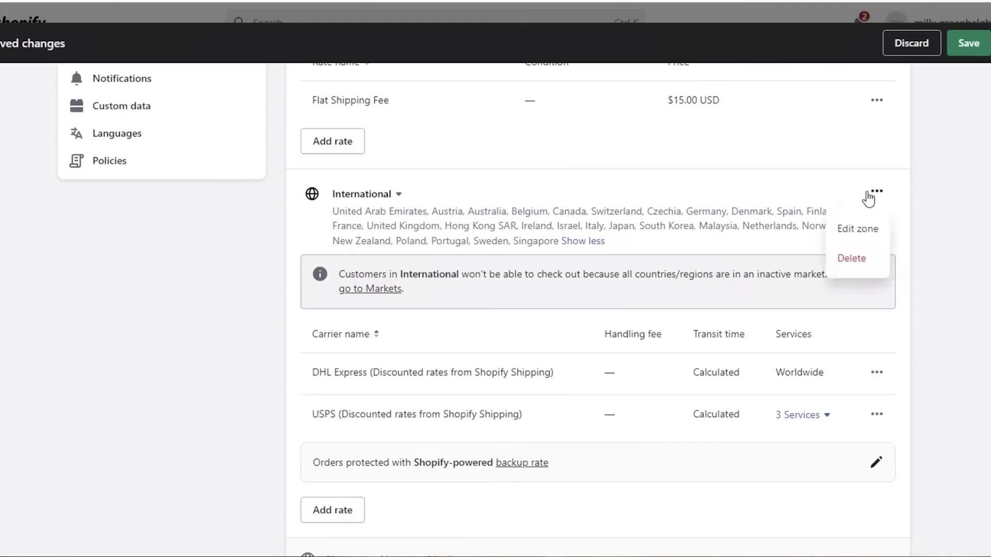
left_click(851, 258)
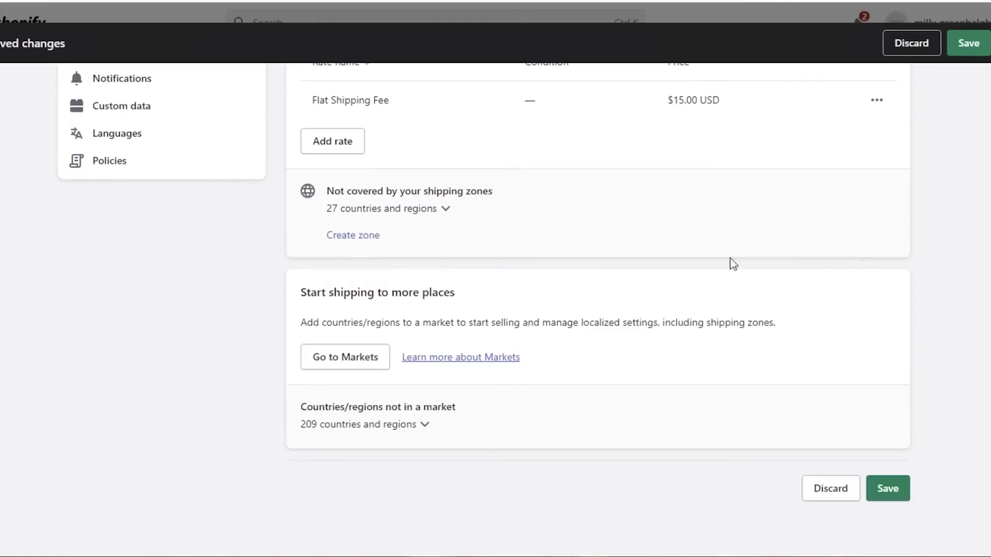
left_click(407, 218)
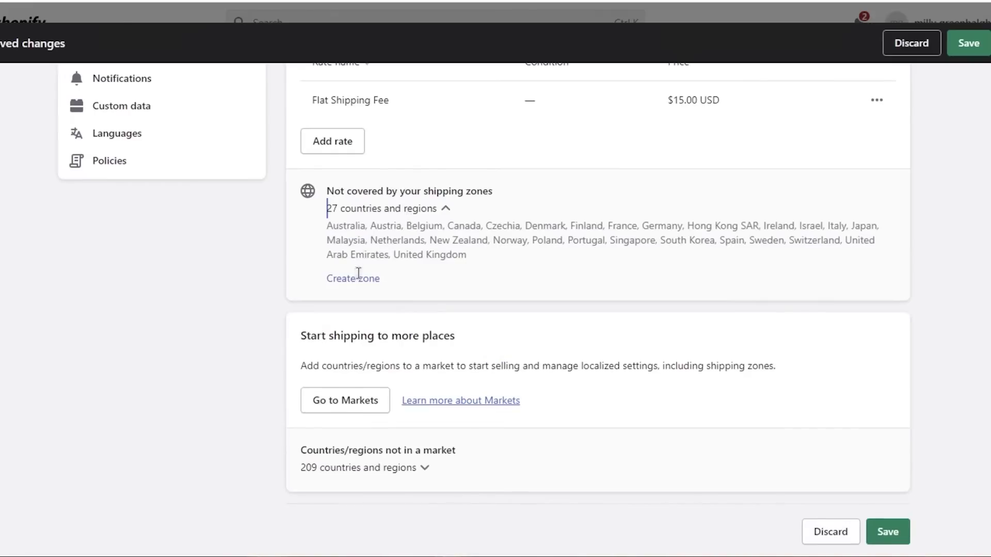
left_click(359, 280)
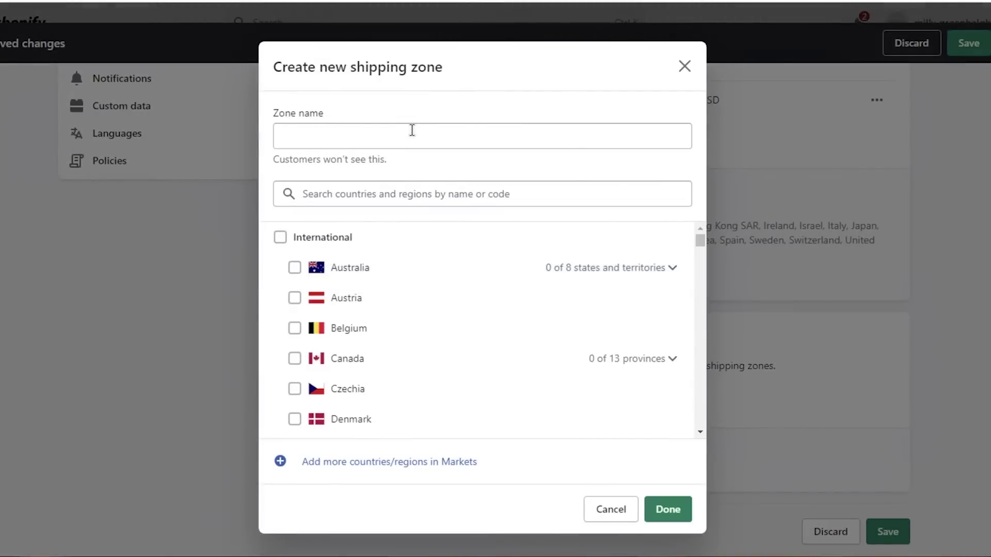
Step: Name the new zone '1', add Canada with all 13 provinces, and confirm it
left_click(412, 130)
type("1")
left_click(383, 195)
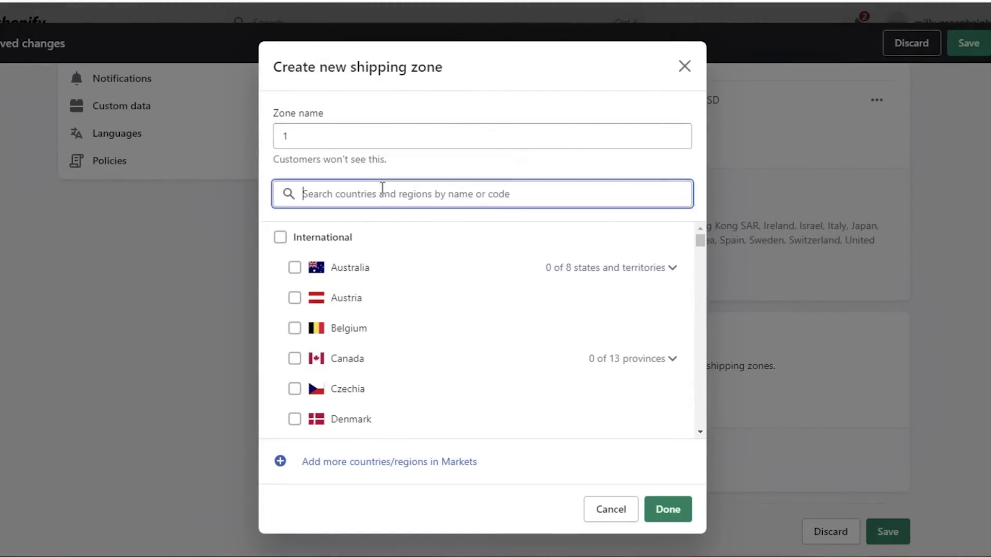
type("canada")
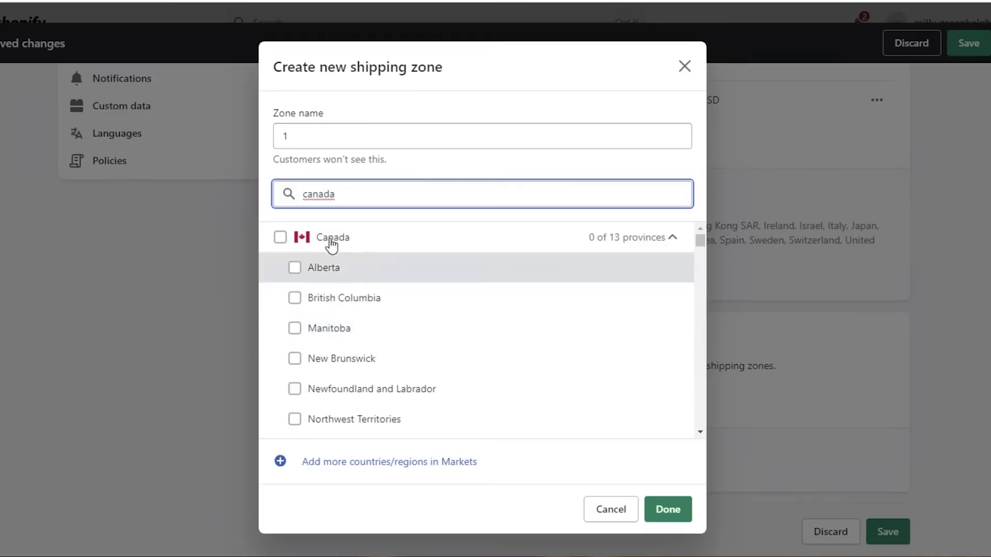
left_click(329, 241)
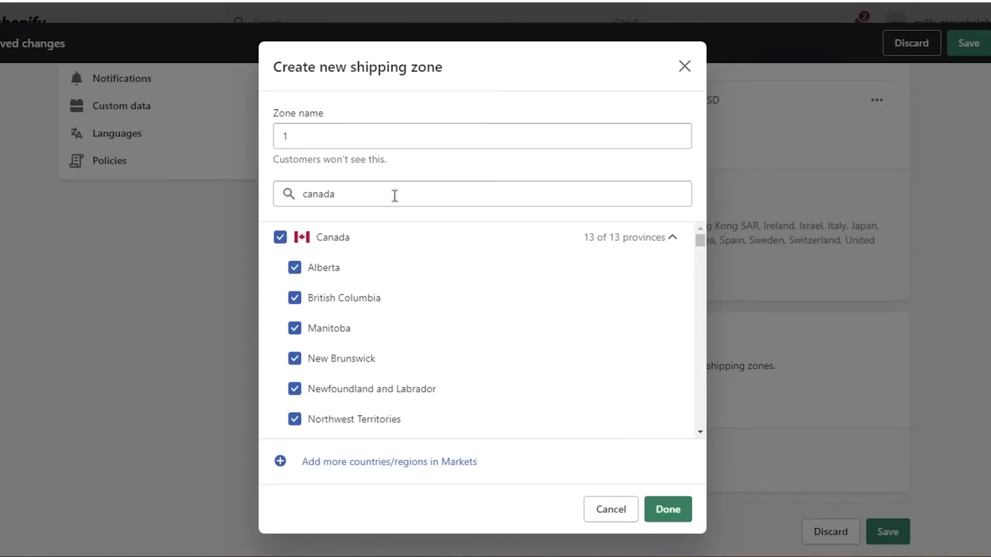
left_click(408, 460)
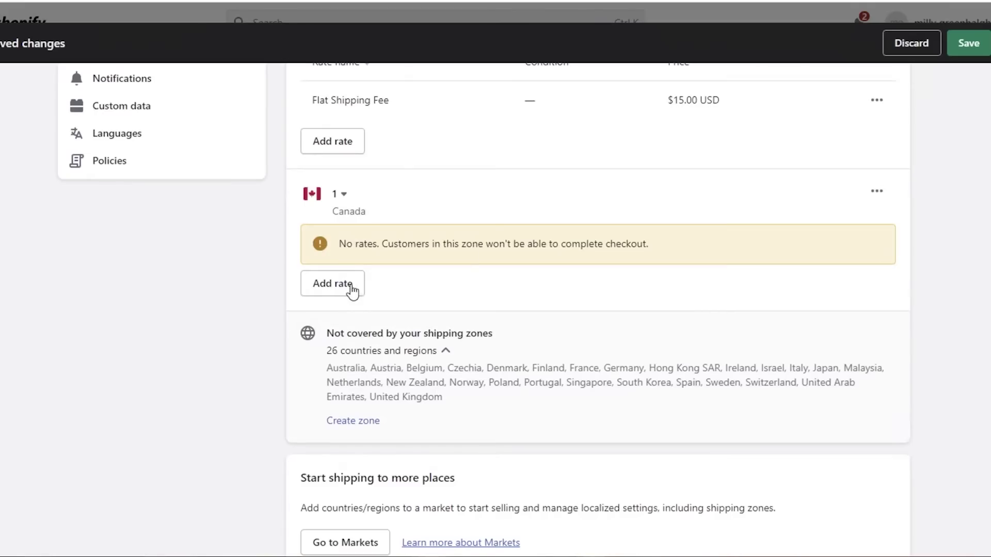
left_click(352, 289)
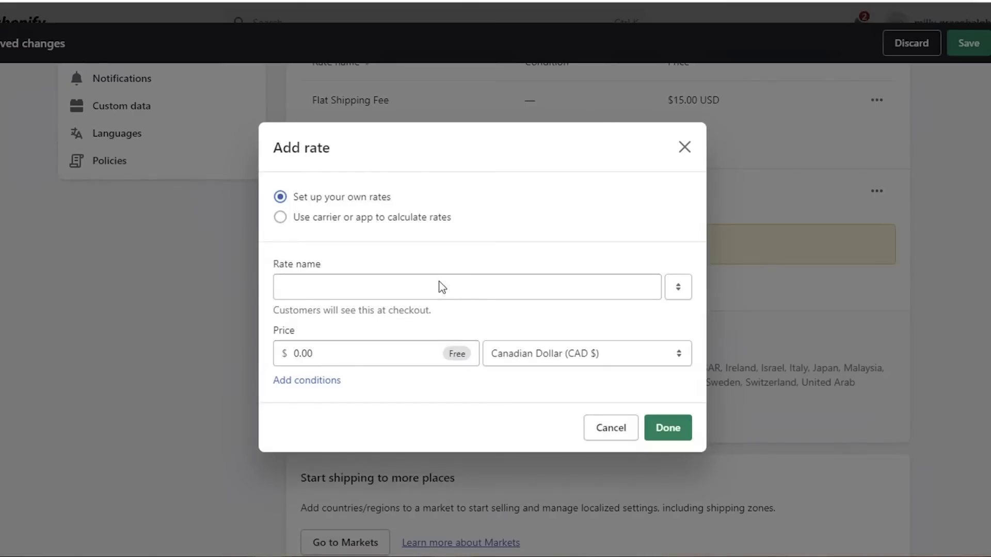
Step: Add a 'Flat Rate for Canada' rate priced at 30 to the Canada zone
left_click(439, 282)
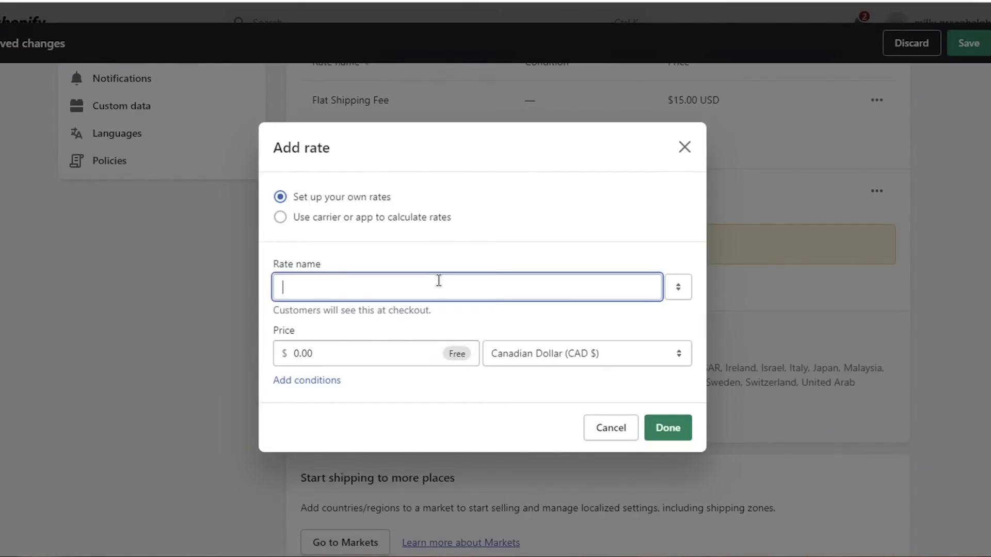
type("Flat Rate for Canada")
left_click(522, 218)
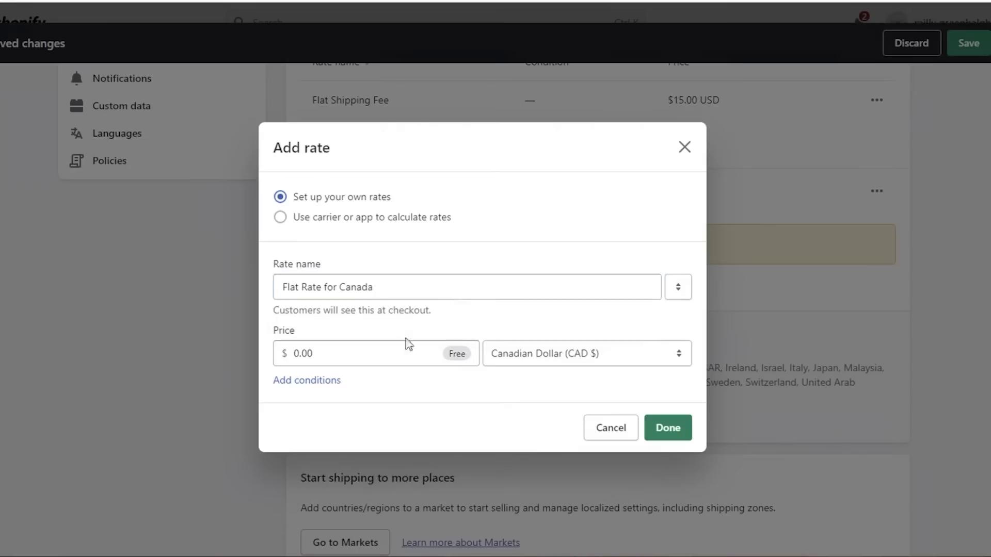
left_click(367, 358)
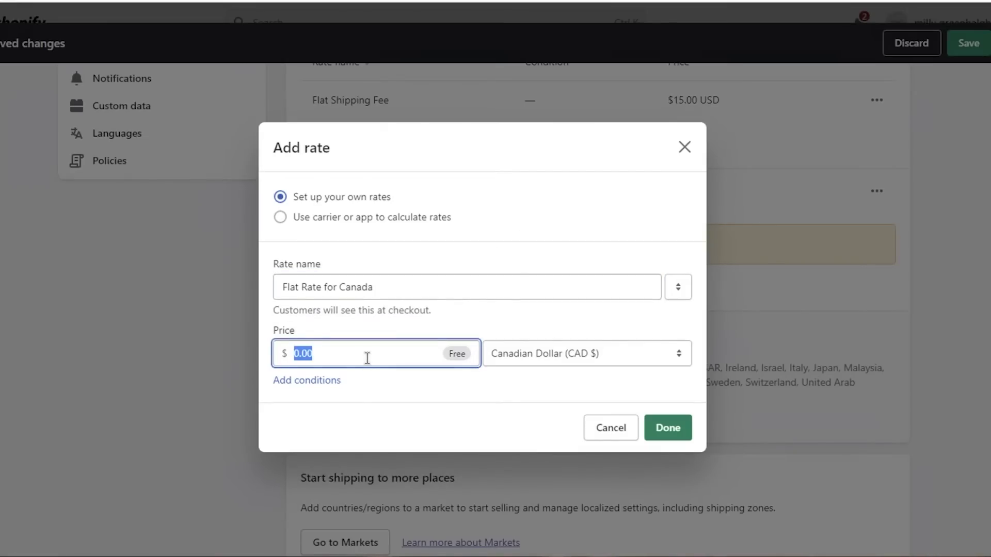
type("30")
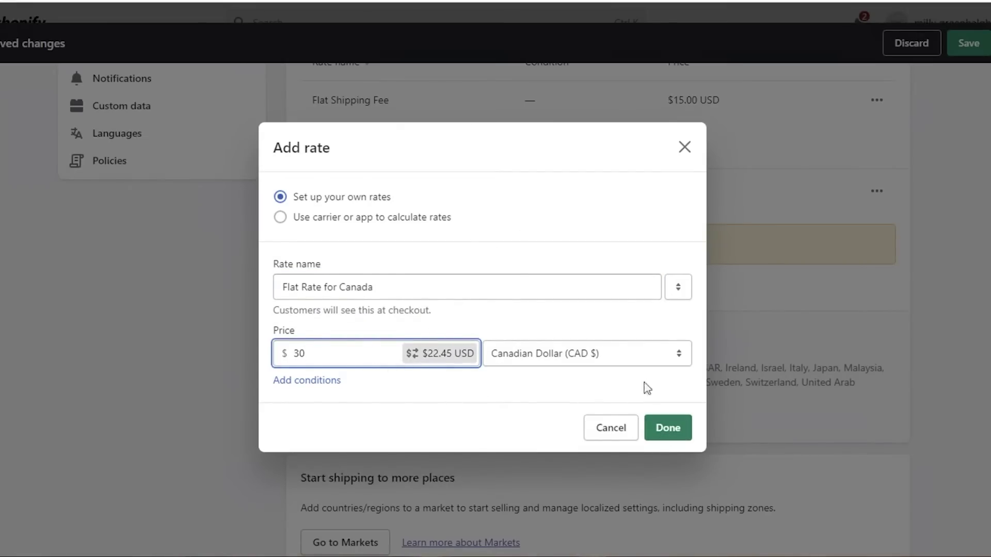
left_click(668, 426)
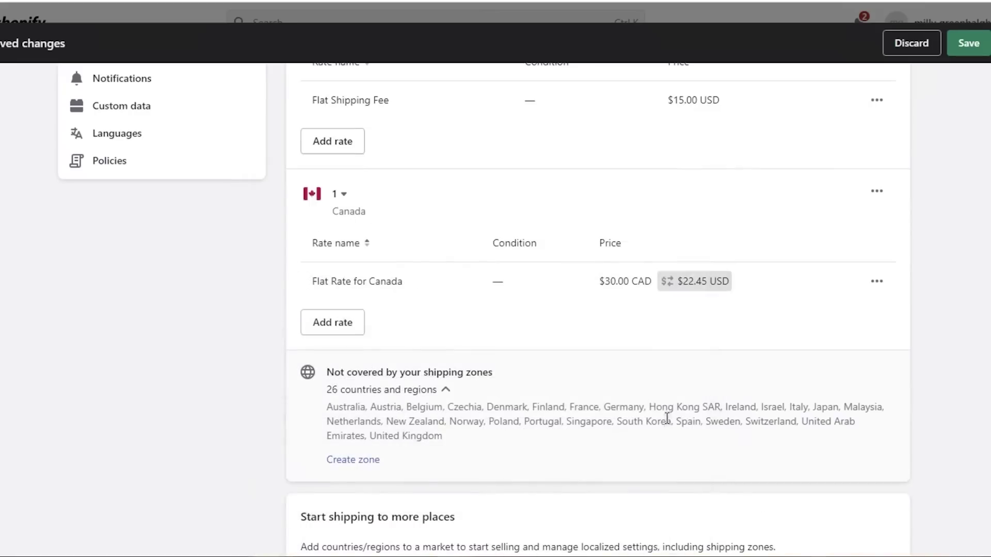
Step: Discard an extra rate form and go to the Markets settings
left_click(349, 330)
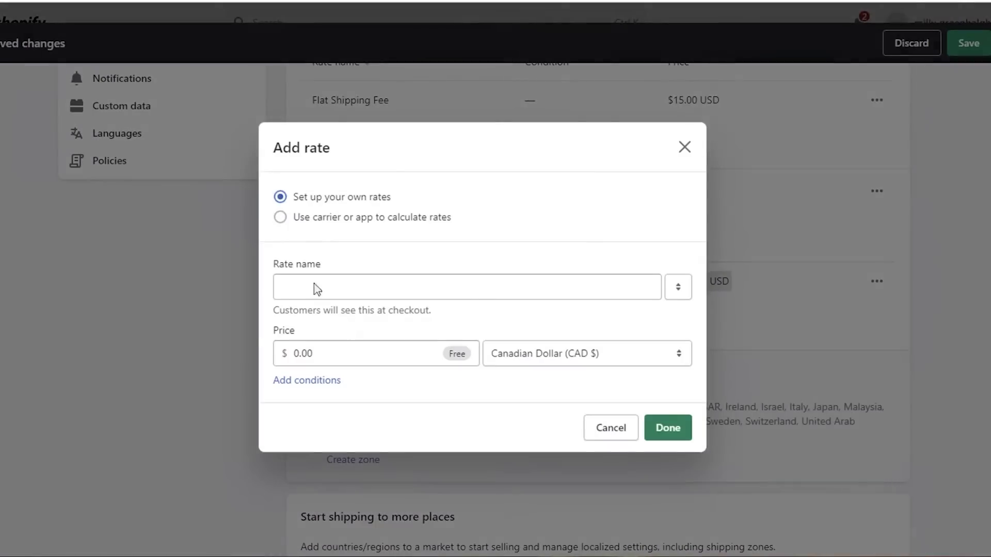
left_click(685, 147)
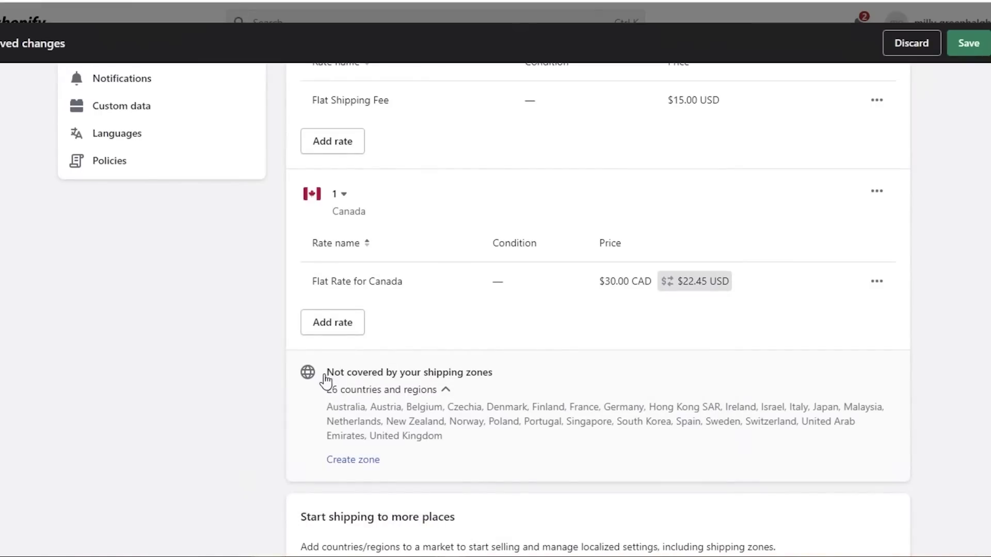
scroll(325, 381, "down", 3)
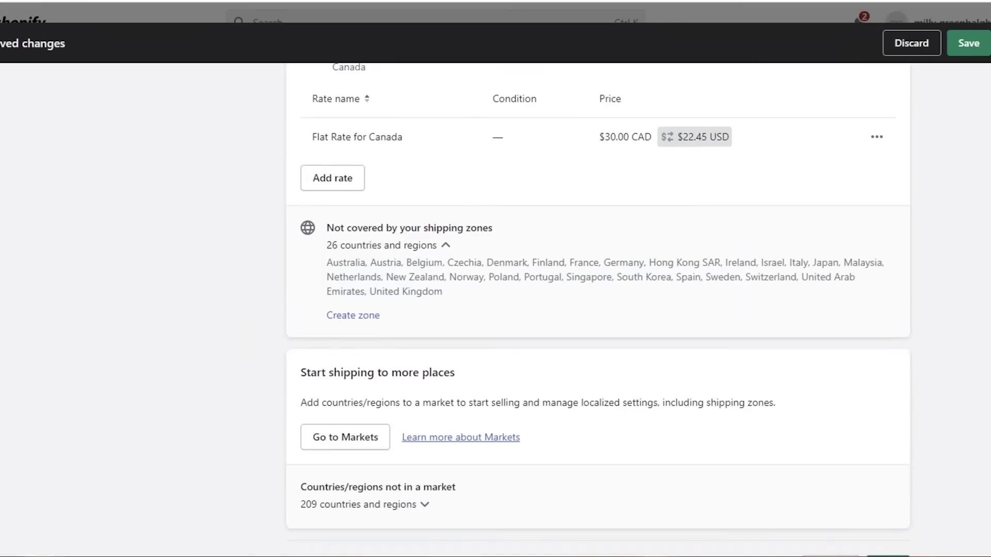
scroll(279, 376, "down", 2)
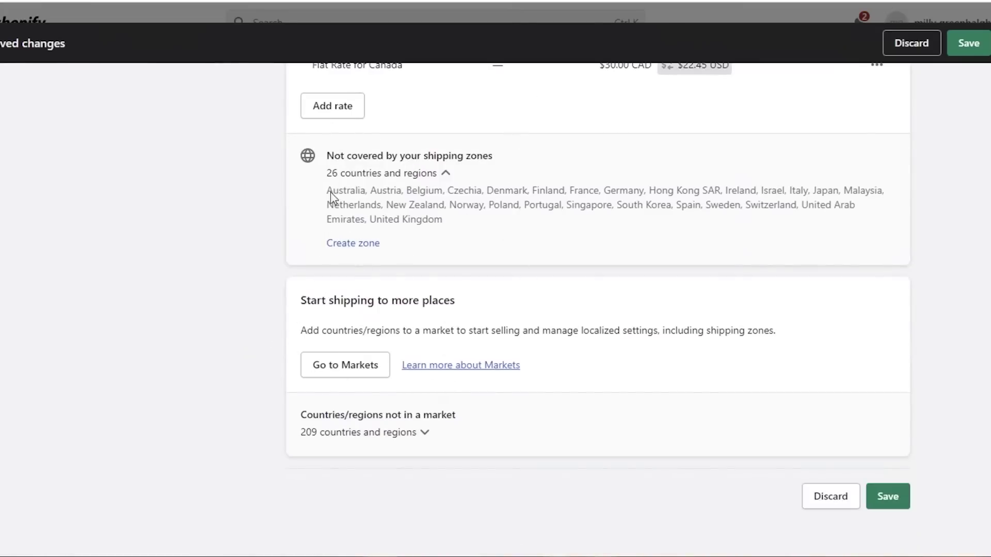
left_click(316, 368)
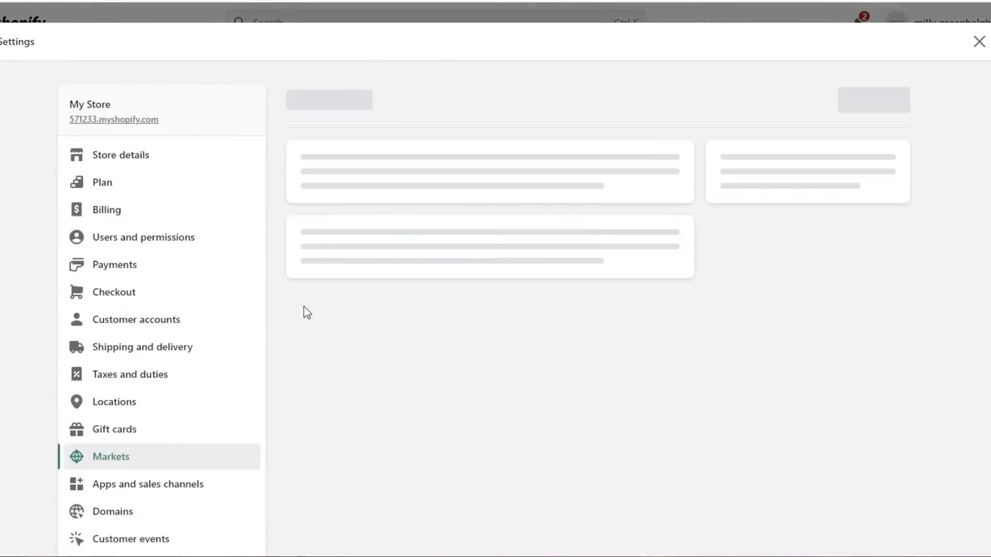
Step: Start adding a new market and open its countries/regions picker
scroll(447, 249, "down", 3)
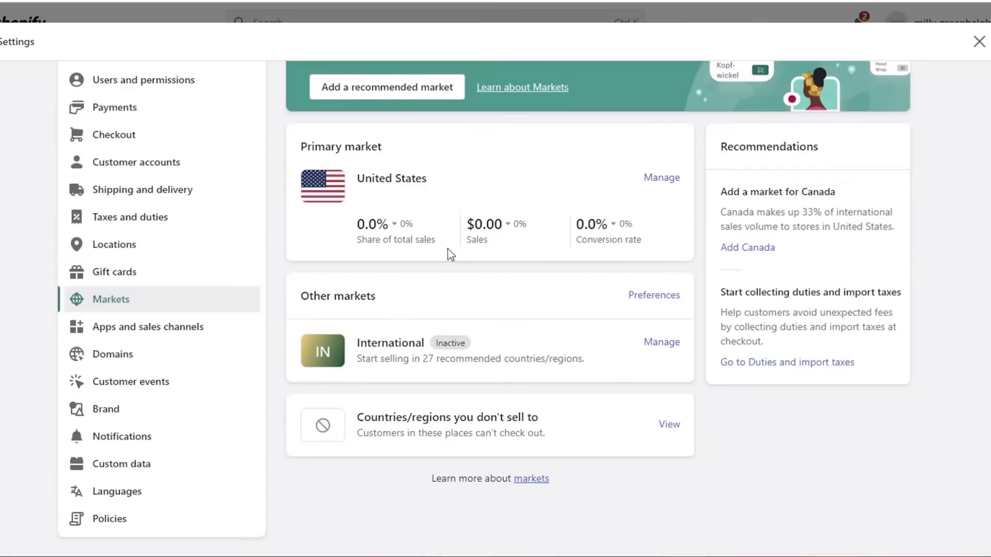
scroll(752, 178, "up", 3)
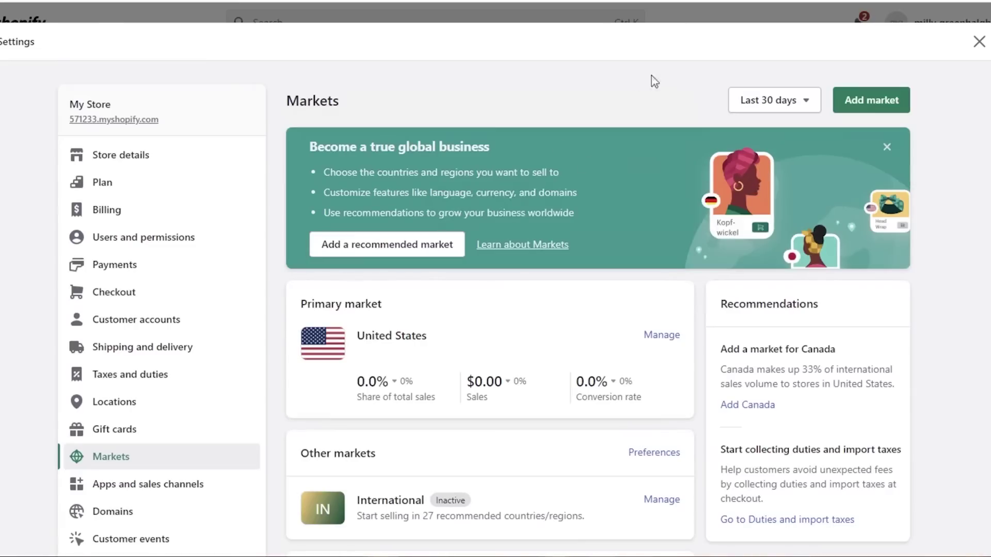
left_click(871, 103)
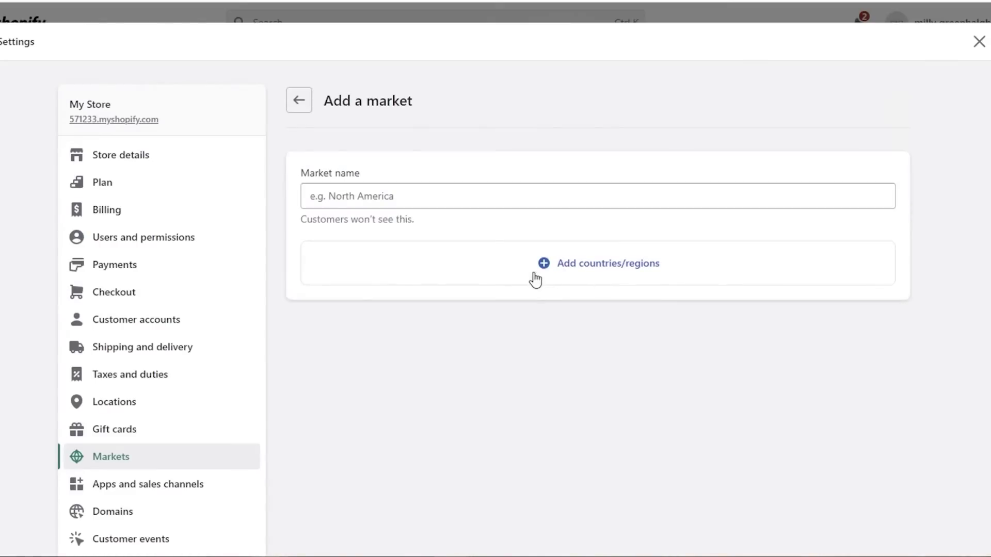
left_click(535, 274)
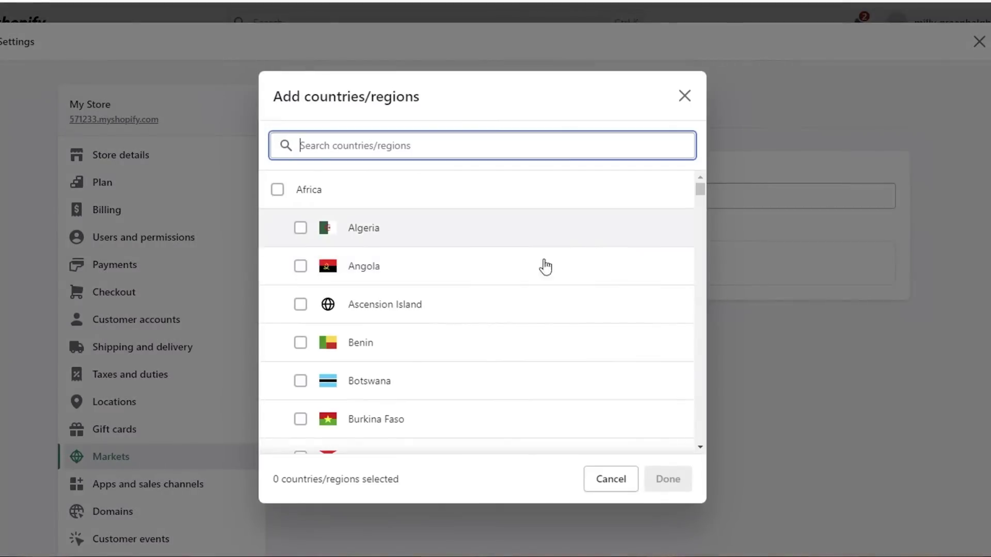
scroll(367, 230, "down", 10)
left_click_drag(701, 191, 687, 447)
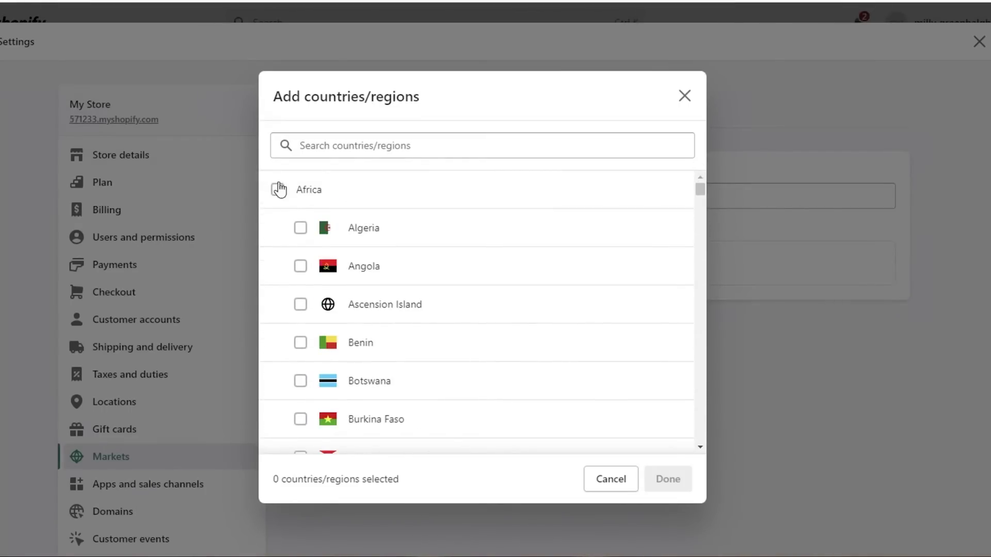
Step: Select all of Africa, North America and Oceania, 80 regions in total, and confirm
left_click(278, 191)
scroll(346, 341, "down", 12)
scroll(347, 341, "down", 20)
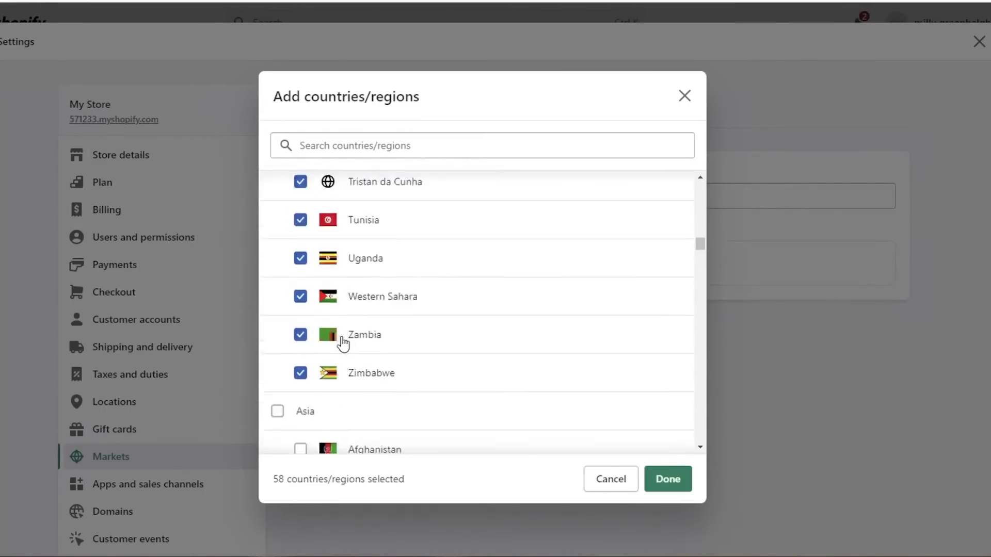
scroll(303, 341, "down", 20)
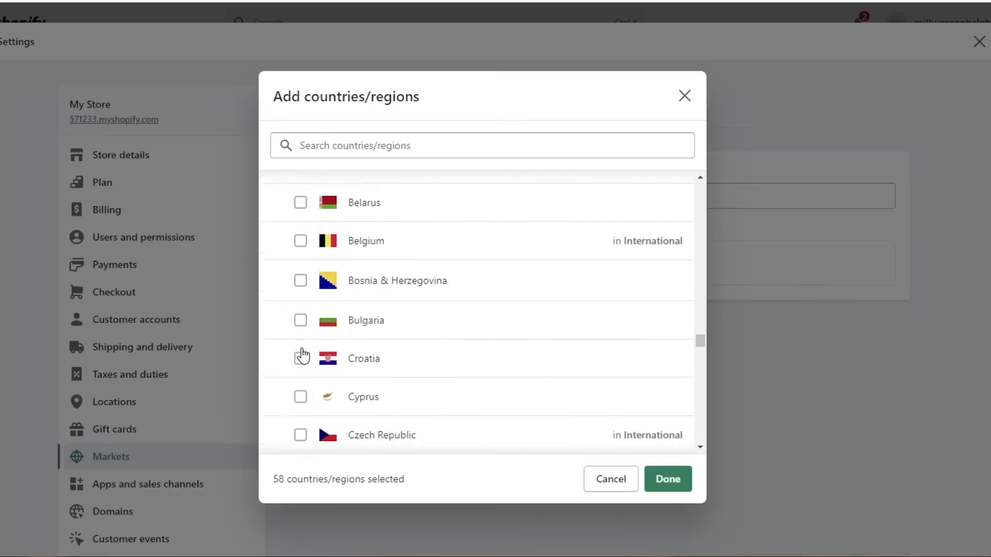
scroll(302, 351, "down", 20)
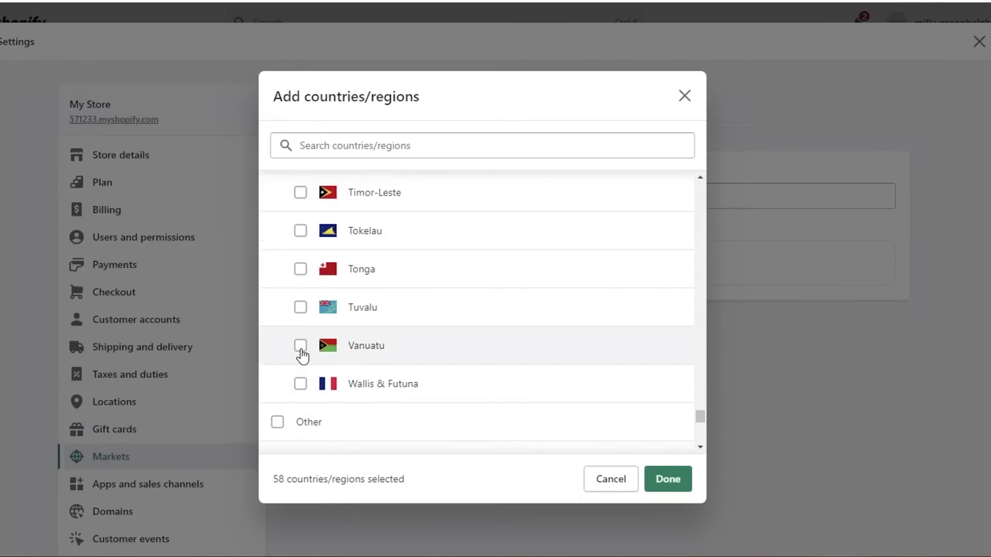
scroll(297, 345, "up", 7)
scroll(295, 340, "up", 10)
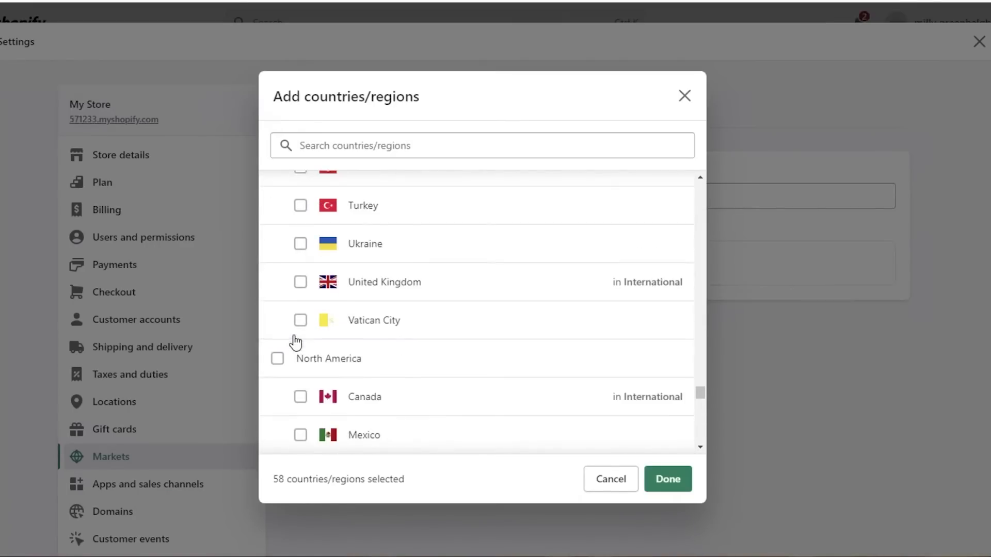
left_click(277, 356)
scroll(281, 361, "down", 4)
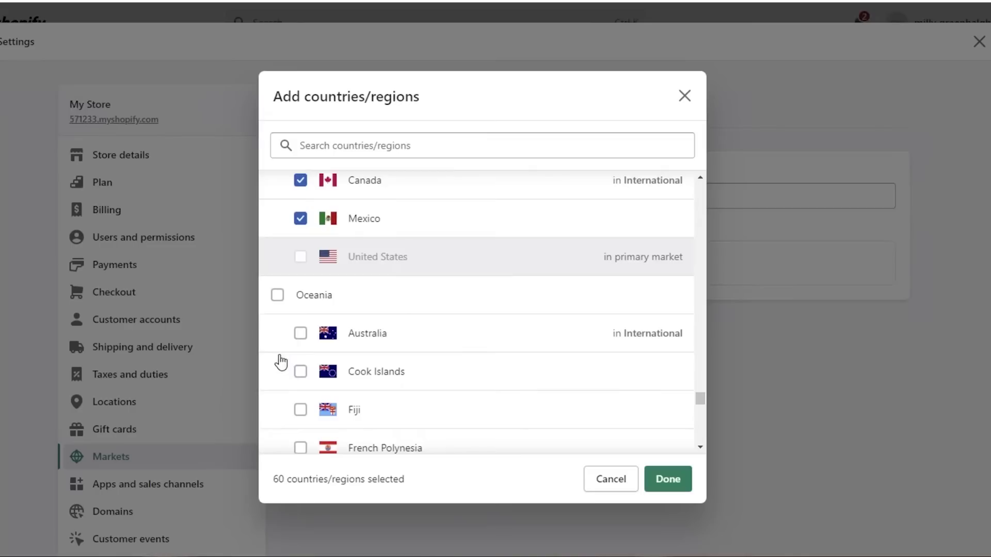
left_click(280, 296)
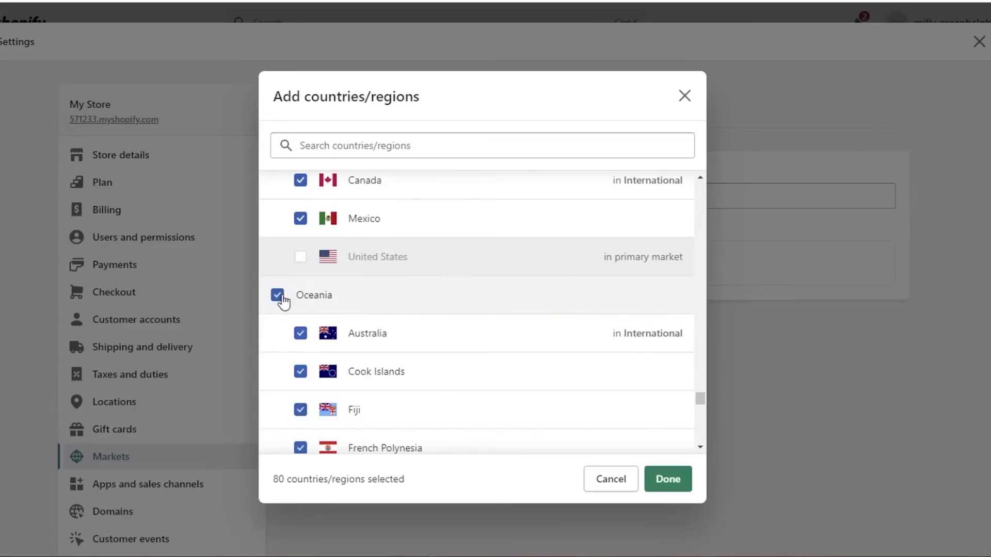
left_click(665, 481)
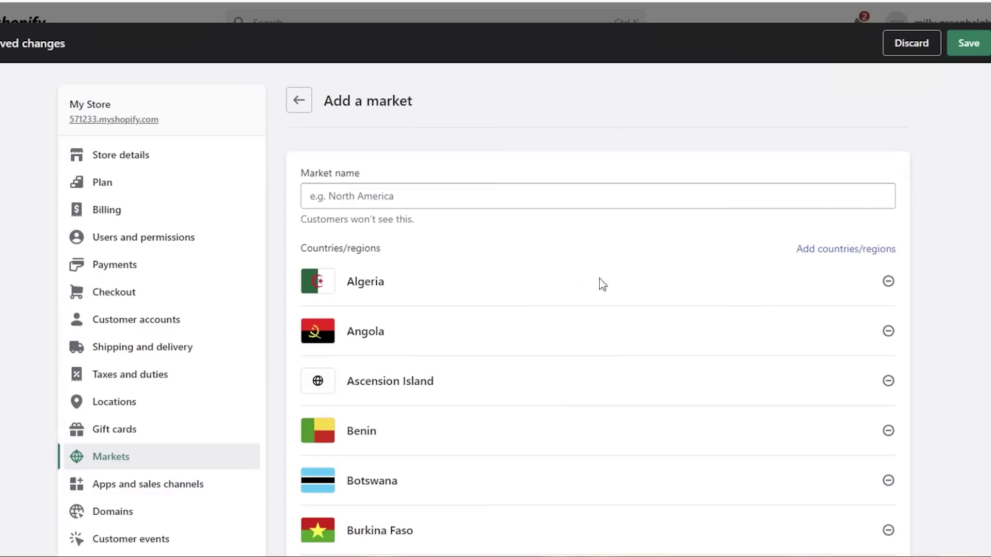
Step: Name the new 80-country market 'Africa' and save it
left_click(976, 50)
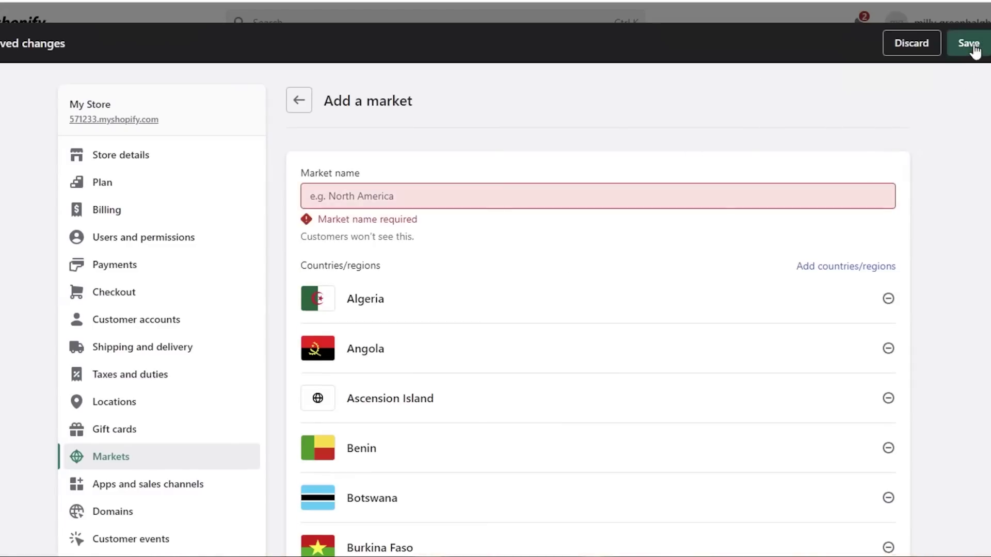
type("Africa")
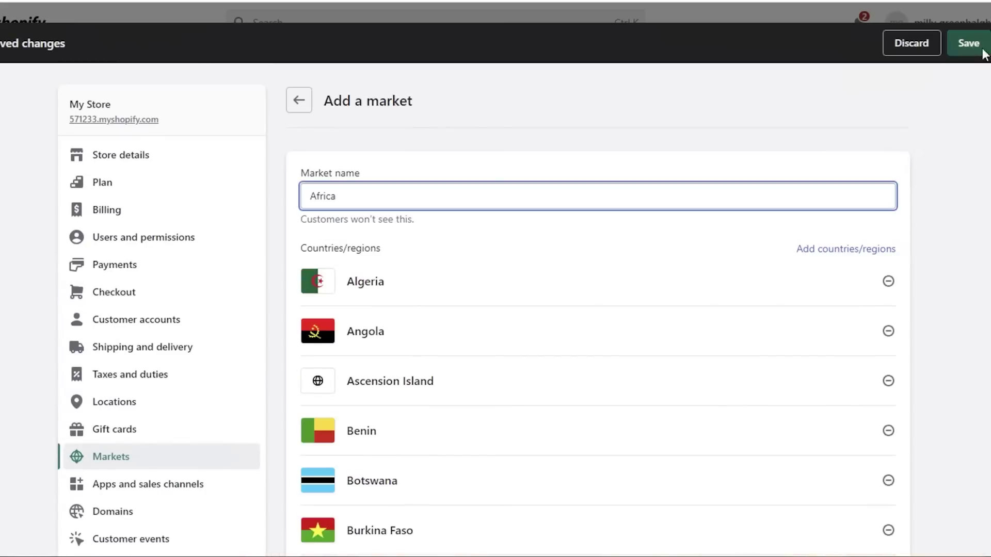
left_click(984, 52)
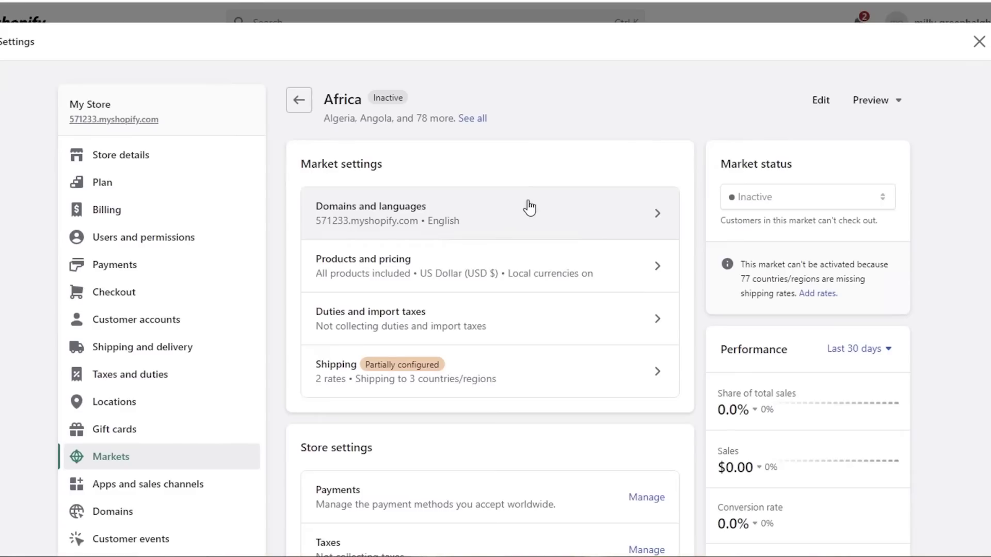
Step: Go to Shipping and delivery in Settings and look over the page
left_click(138, 351)
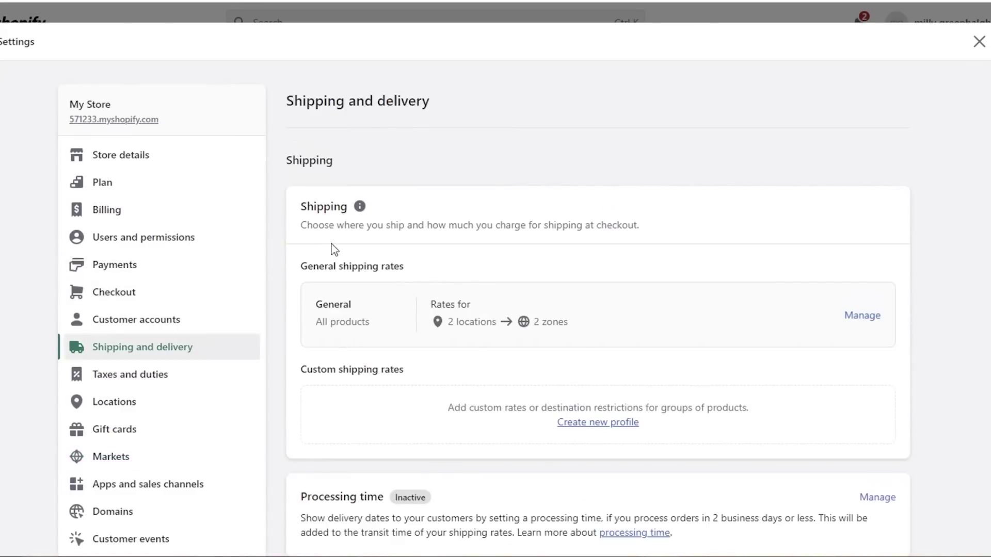
scroll(333, 248, "down", 10)
scroll(332, 258, "up", 10)
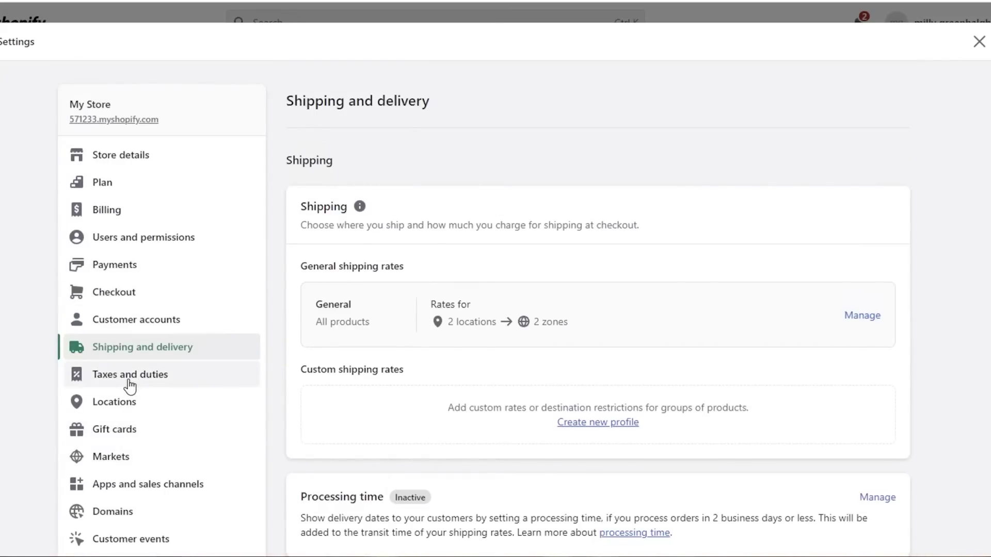
Step: Start another market and add Greece, Germany and Greenland as its countries
left_click(124, 468)
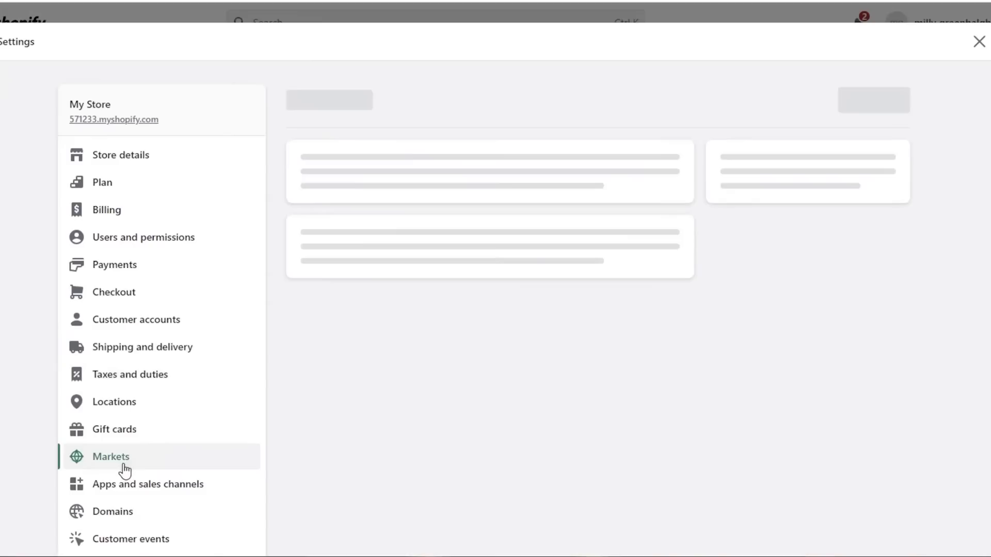
left_click(860, 103)
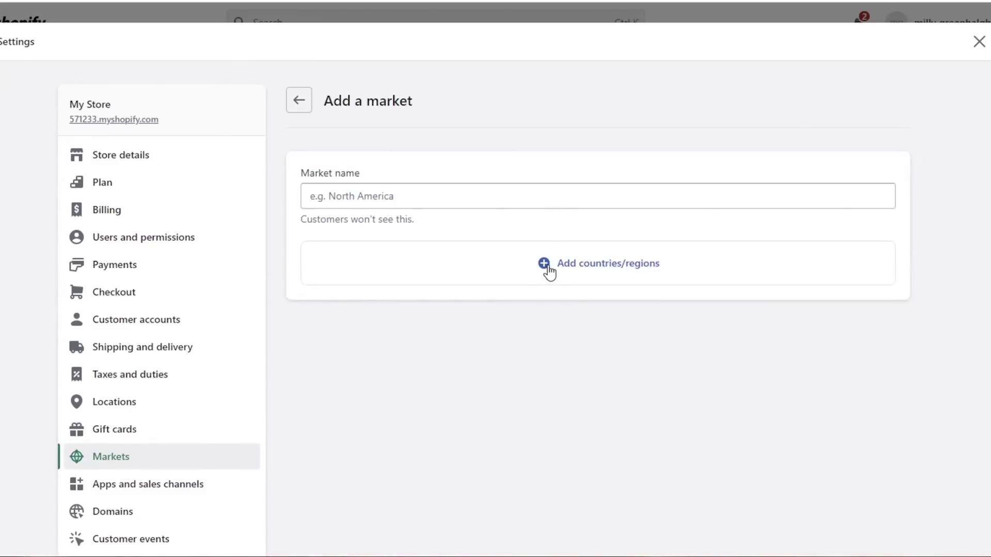
left_click(550, 265)
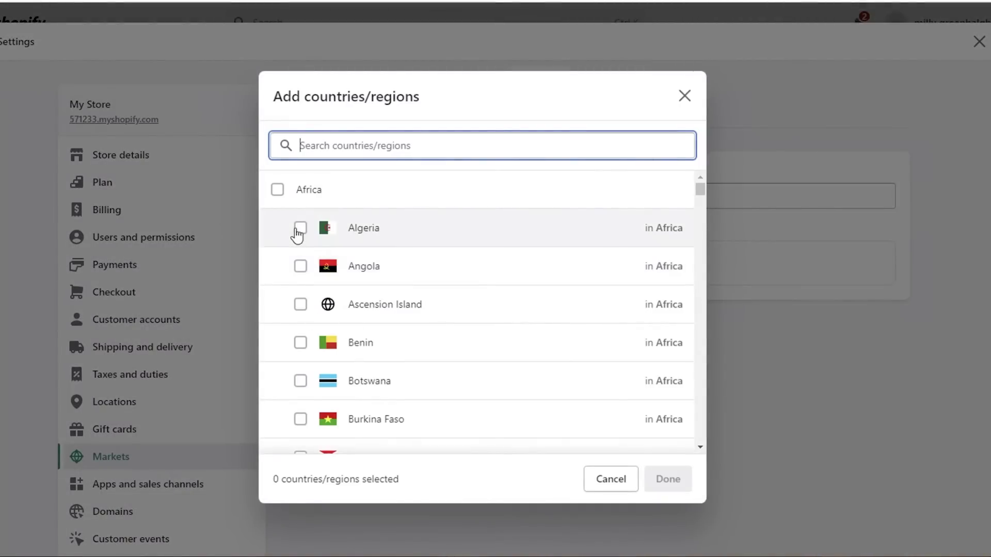
scroll(301, 281, "down", 20)
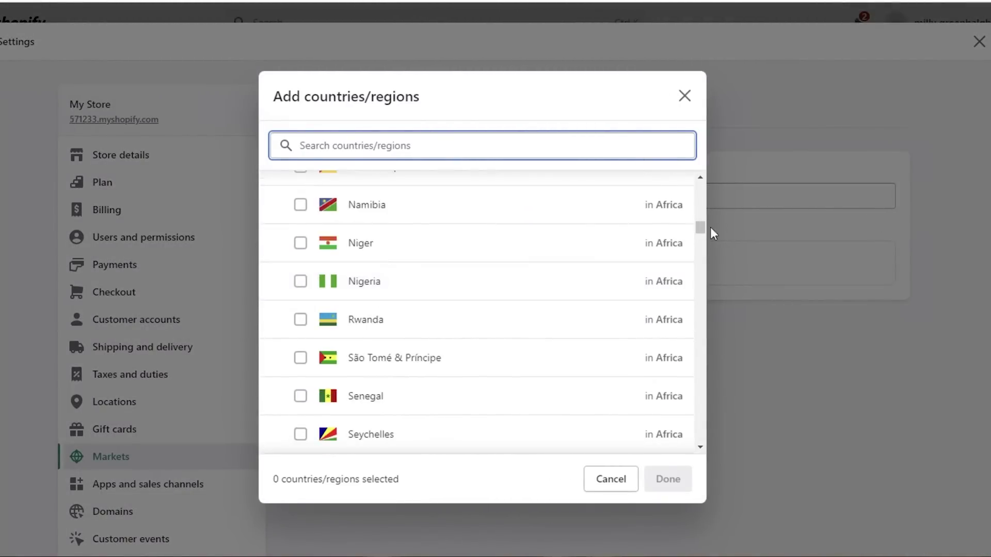
left_click_drag(700, 228, 697, 354)
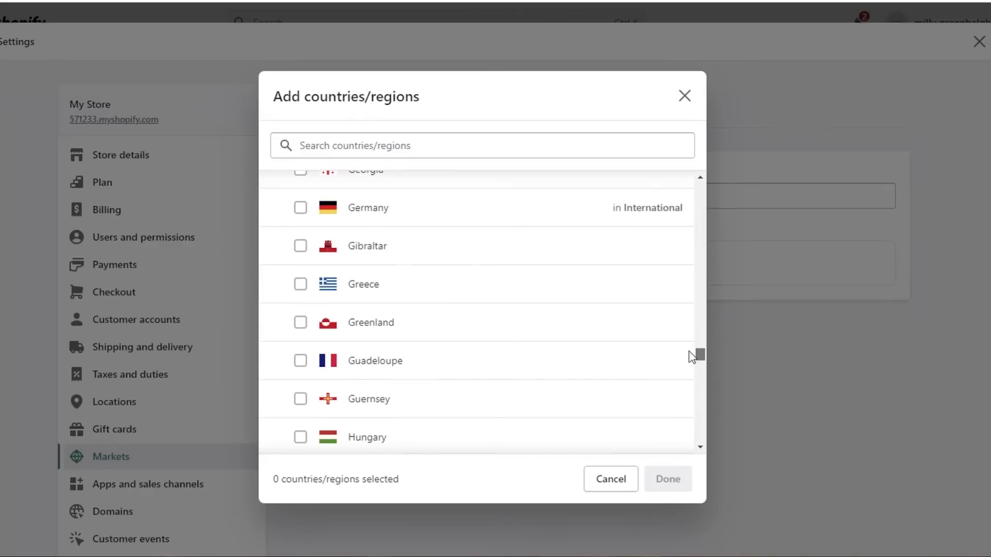
left_click(301, 284)
left_click(302, 208)
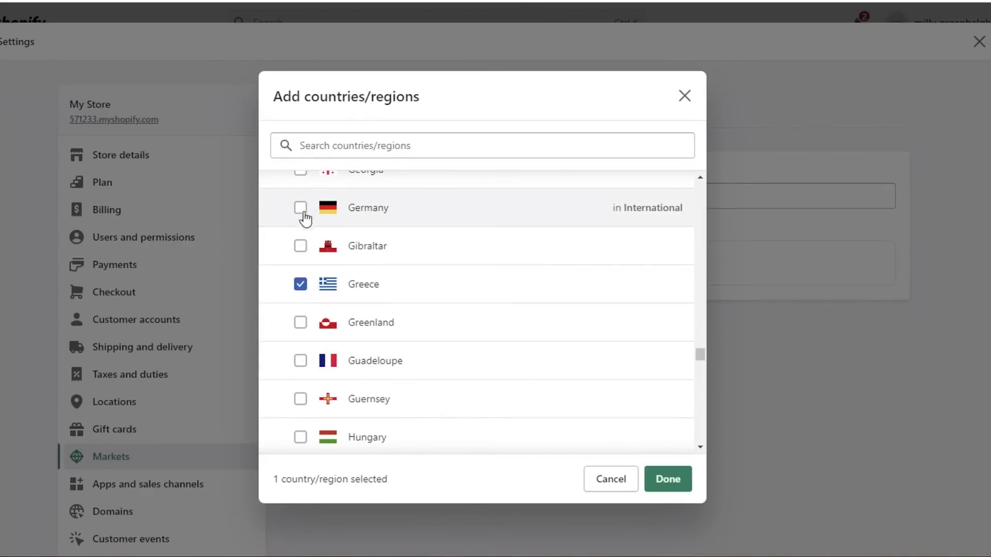
left_click(301, 323)
left_click(666, 478)
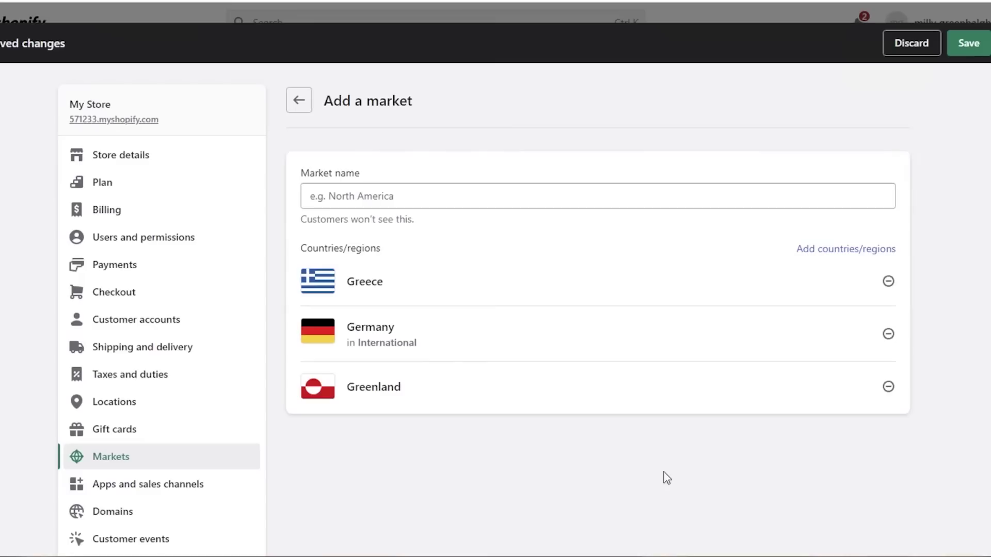
Step: Name the market 'Cluster 1', save it, and return to the Markets list
left_click(507, 198)
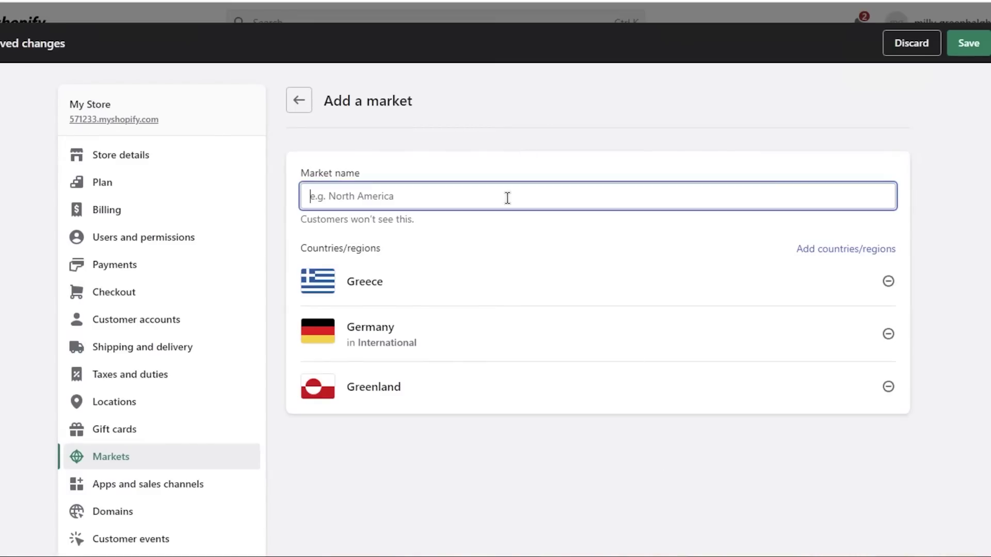
type("Cluster ")
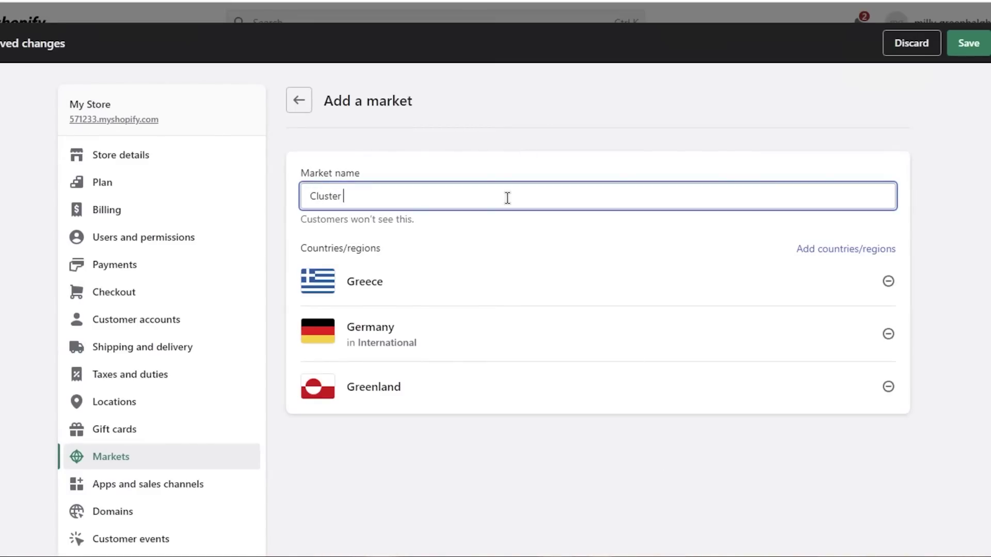
type("1")
key("Return")
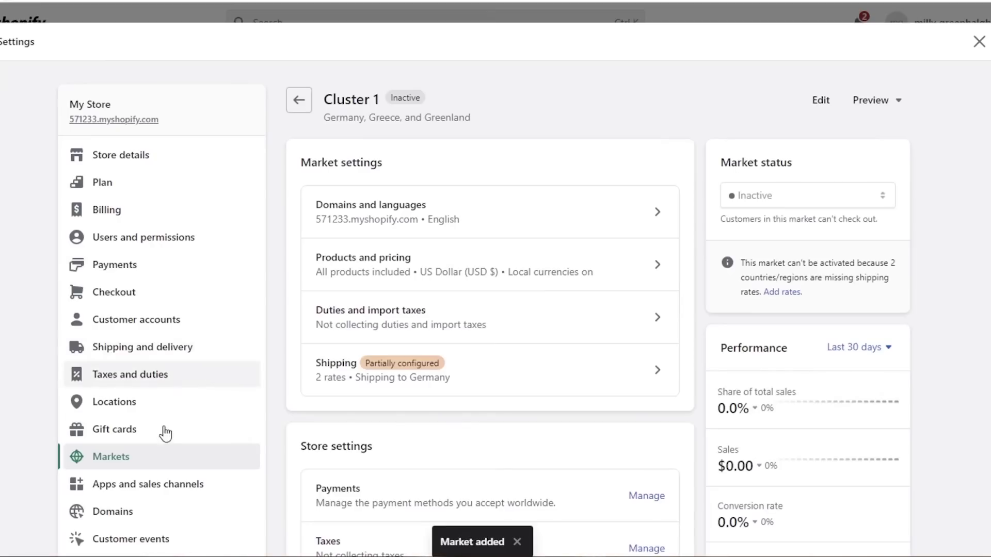
left_click(118, 464)
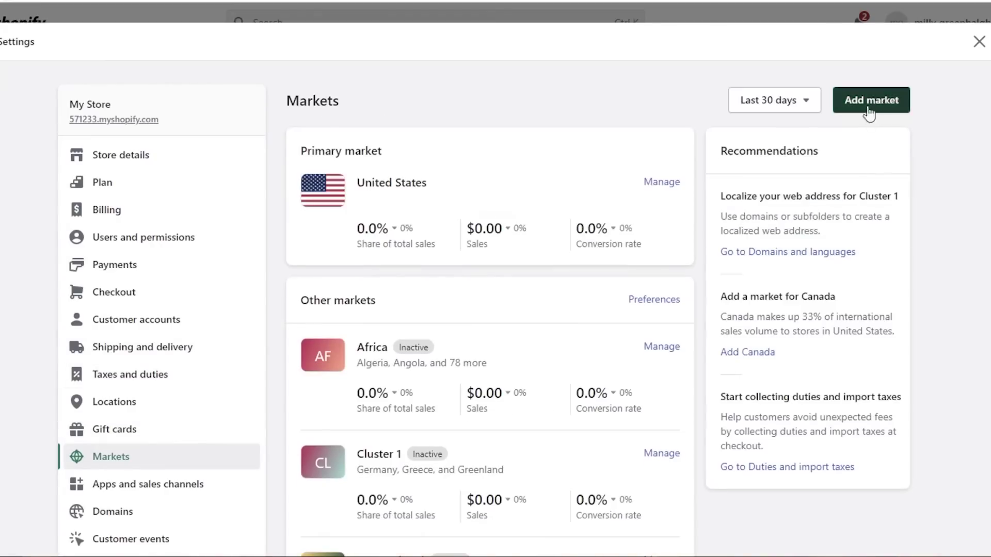
Step: Begin another market, tick Botswana, Benin and Angola, then dismiss the country list unsaved
left_click(872, 100)
left_click(607, 263)
left_click(301, 381)
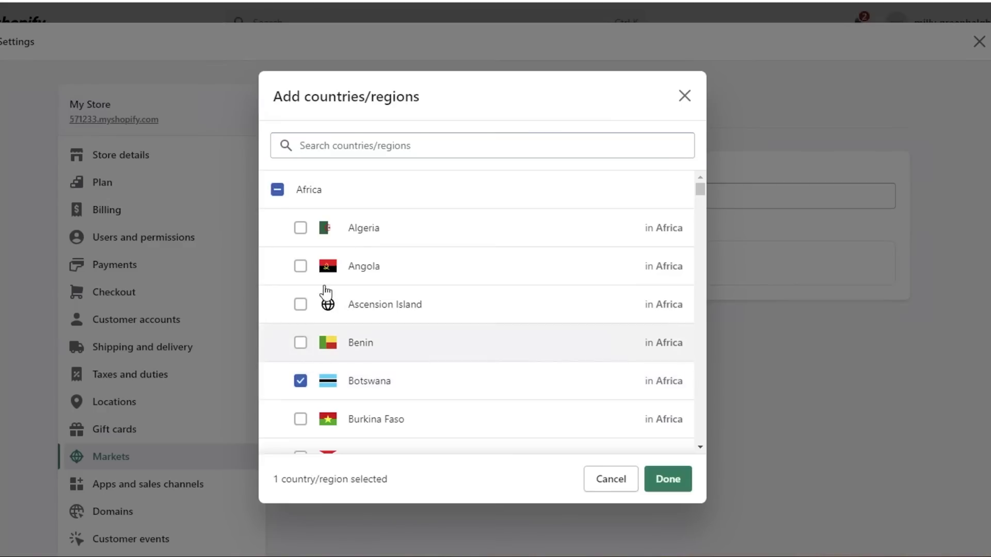
left_click(300, 343)
left_click(300, 266)
scroll(599, 201, "down", 1)
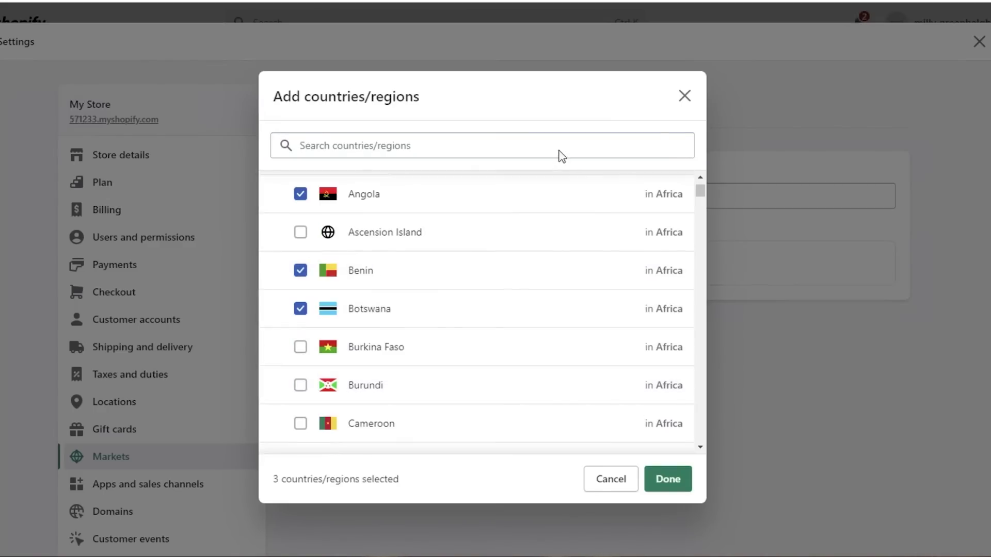
left_click(561, 150)
key("Escape")
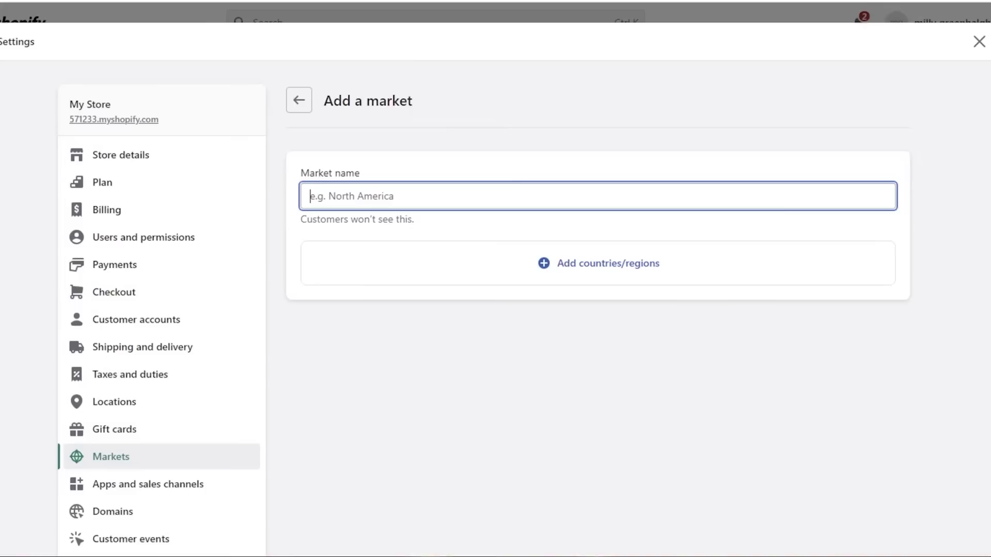
Step: In Shipping and delivery settings, choose Manage on the General shipping rates profile
left_click(152, 354)
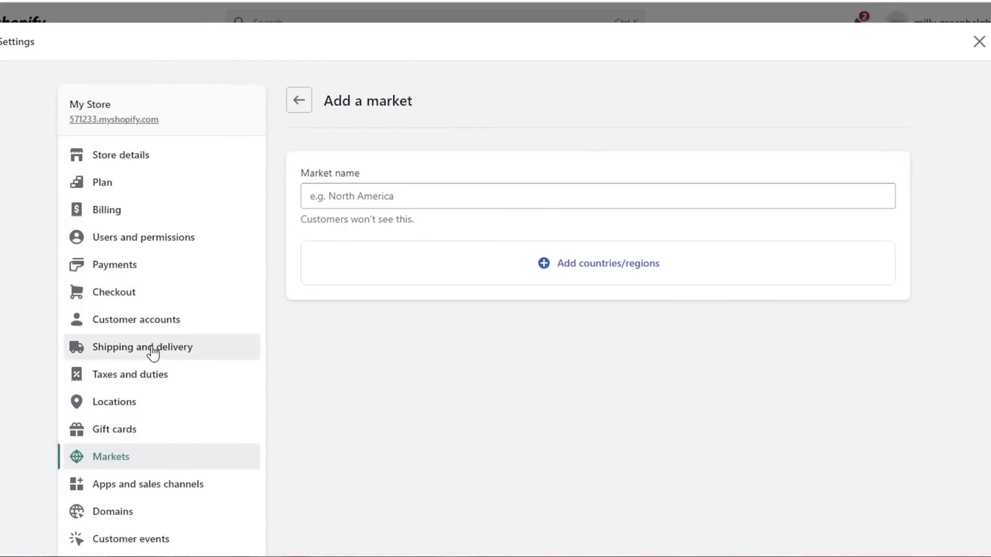
scroll(535, 266, "down", 4)
scroll(536, 266, "down", 3)
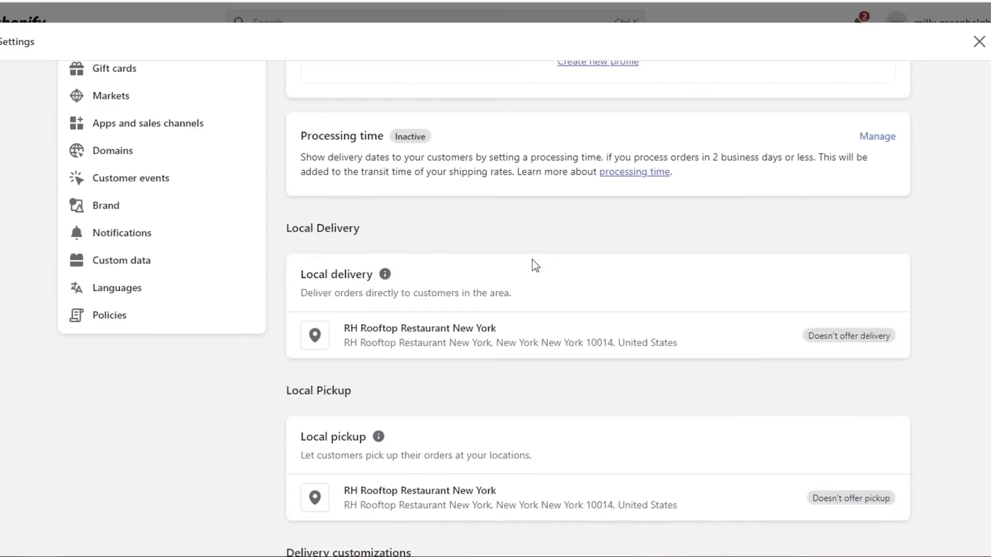
scroll(535, 266, "up", 7)
scroll(535, 266, "down", 7)
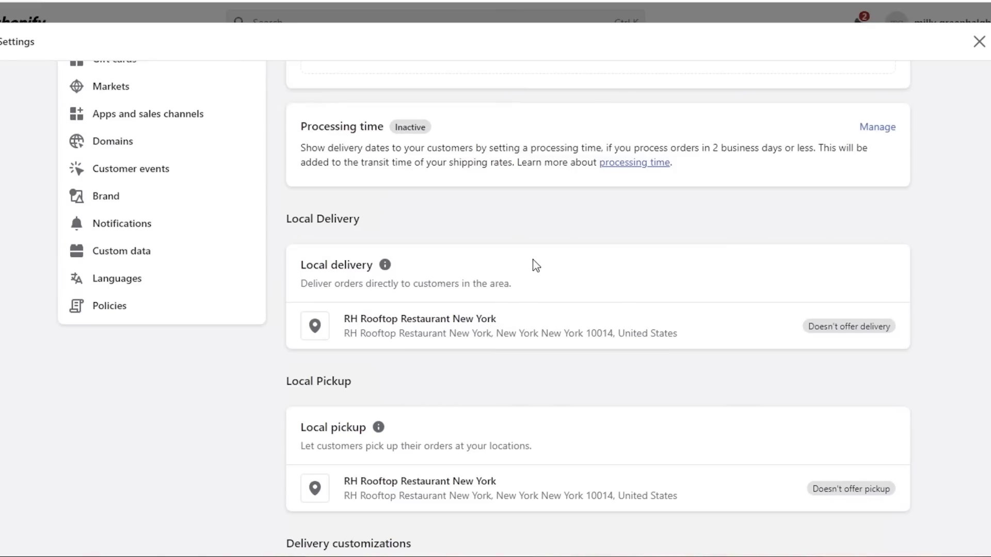
scroll(535, 266, "down", 10)
scroll(536, 265, "down", 10)
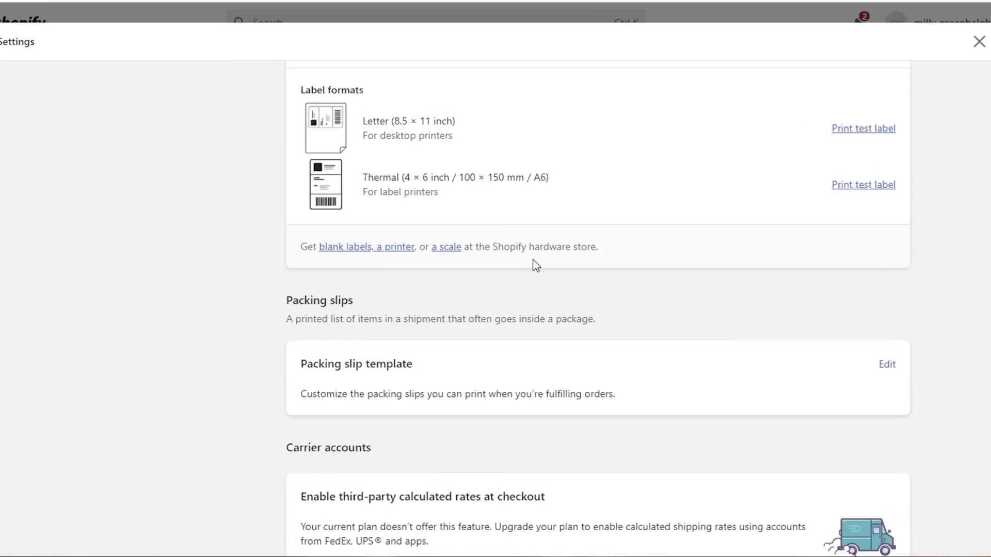
scroll(535, 266, "up", 12)
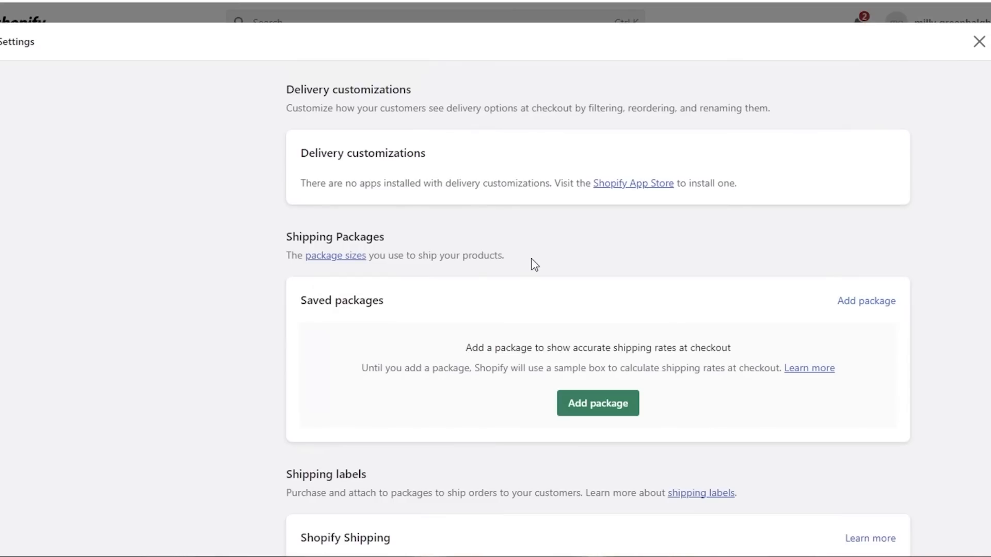
scroll(535, 265, "up", 8)
scroll(536, 266, "up", 4)
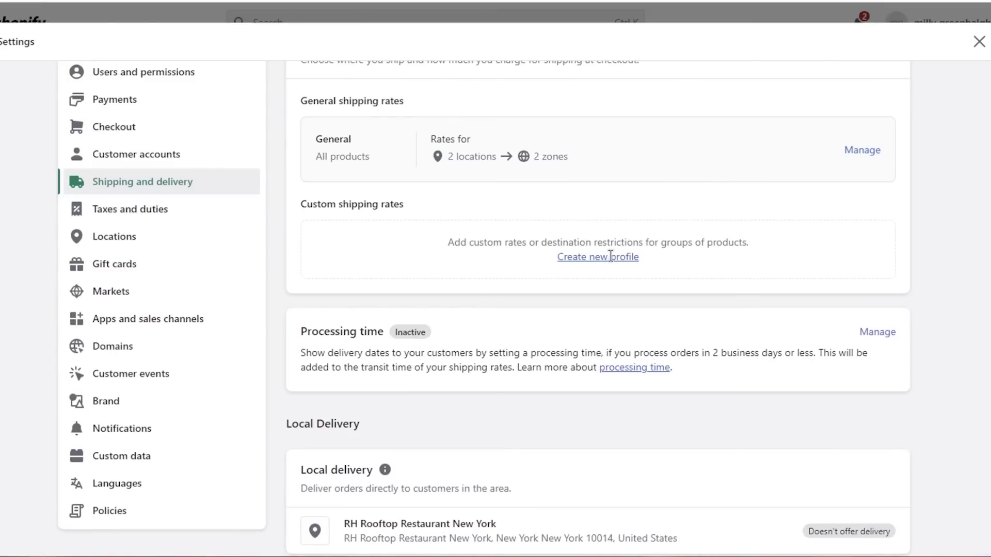
left_click(863, 151)
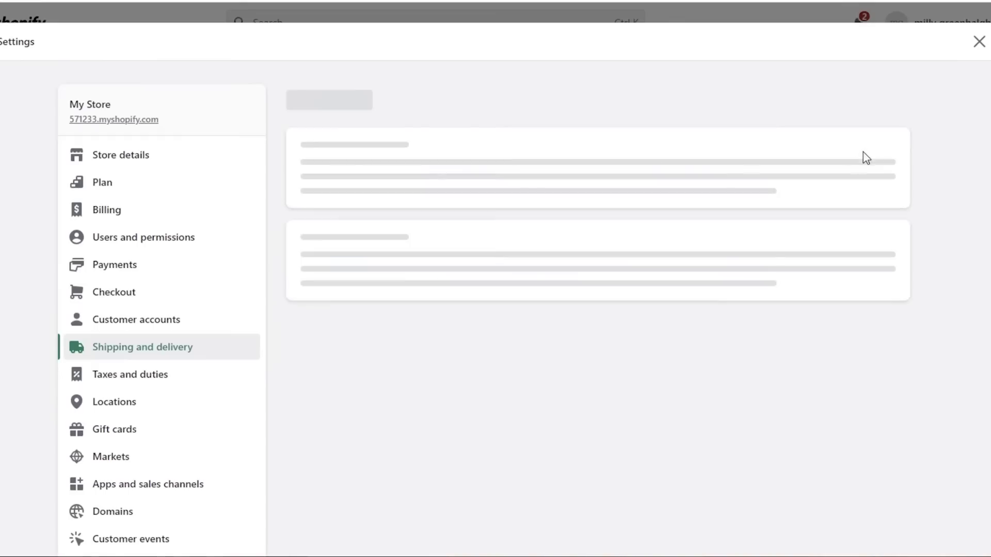
scroll(614, 277, "down", 15)
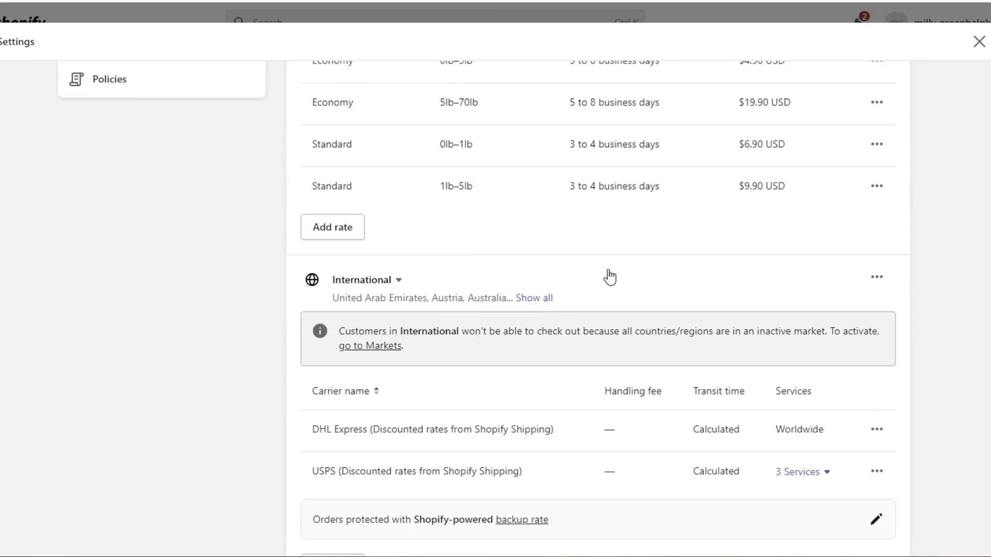
scroll(604, 274, "down", 4)
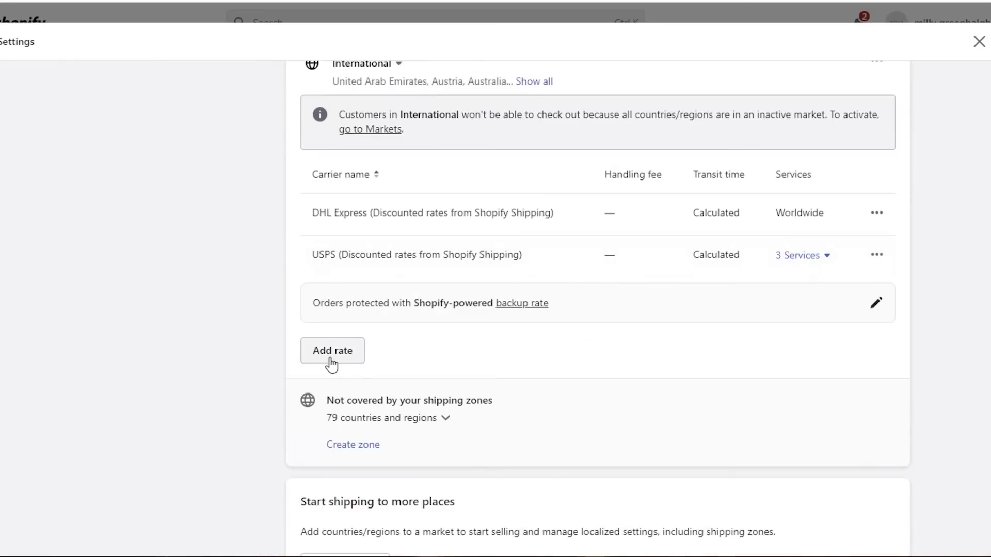
scroll(330, 379, "down", 1)
left_click(346, 281)
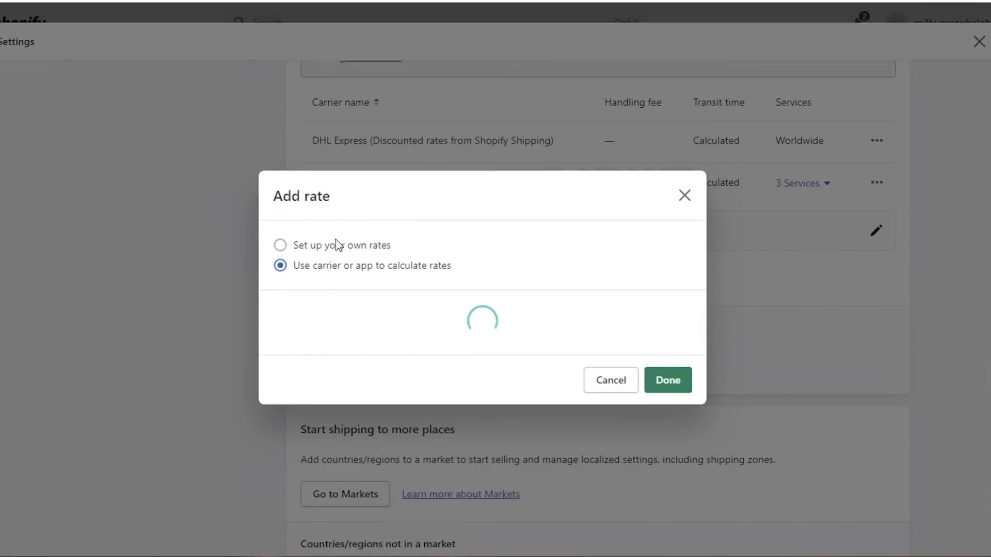
left_click(367, 100)
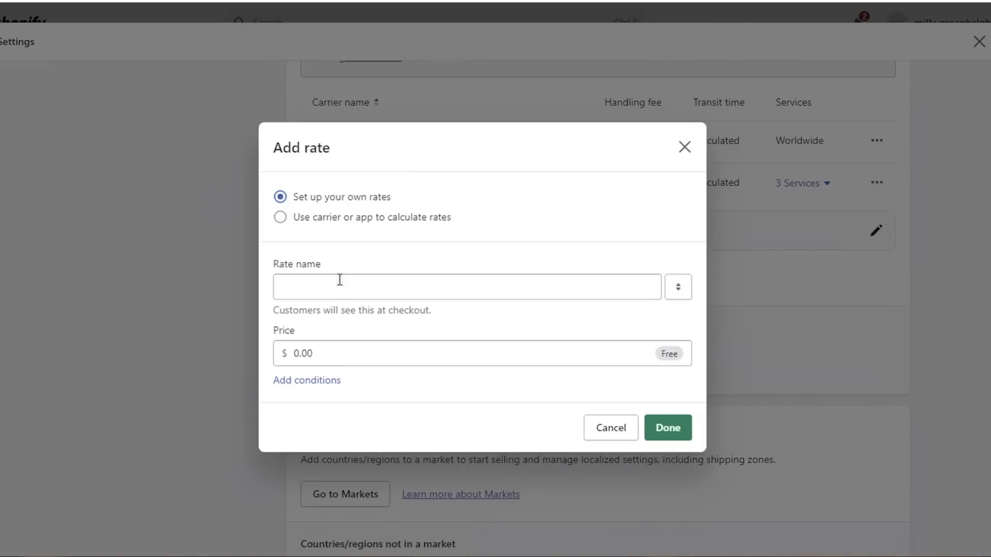
left_click(340, 279)
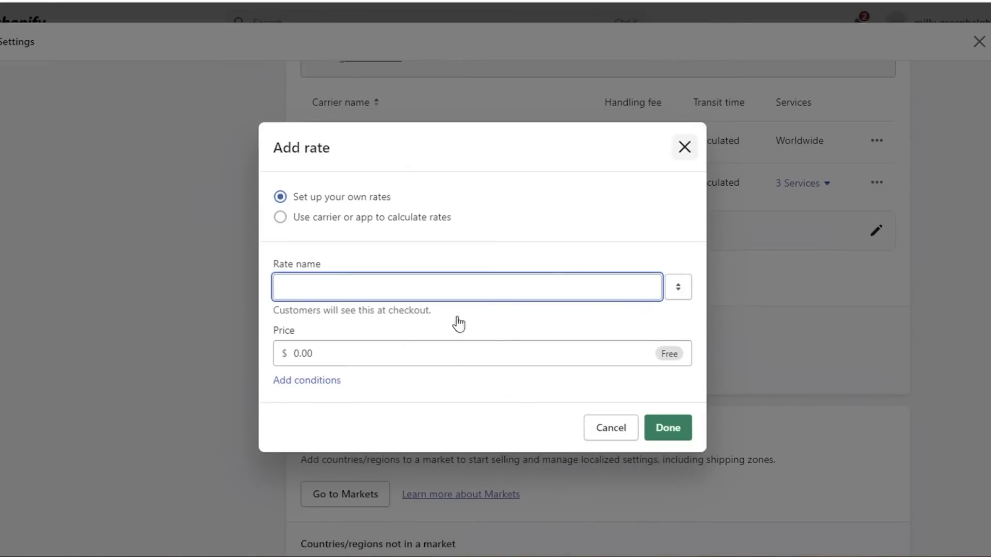
key("Escape")
left_click(327, 501)
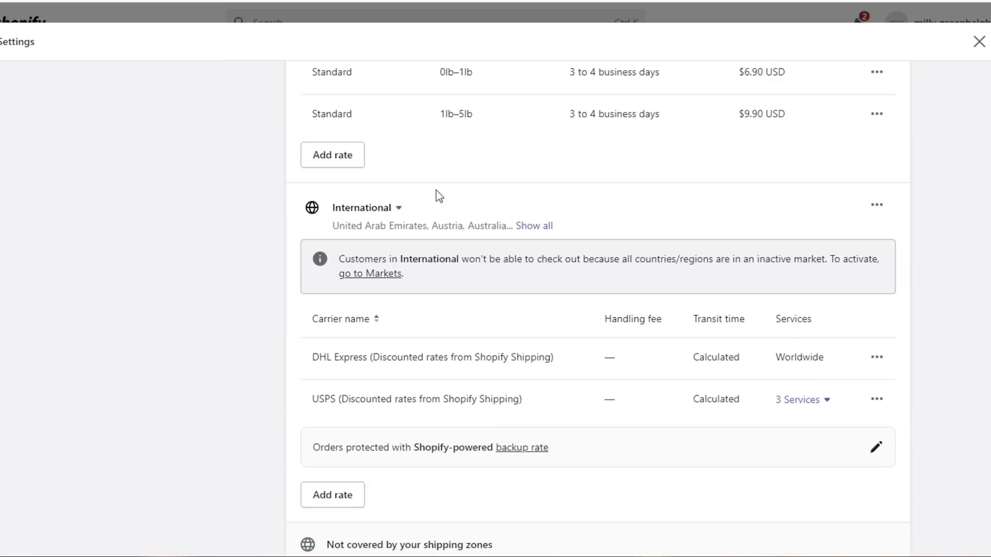
scroll(439, 199, "up", 8)
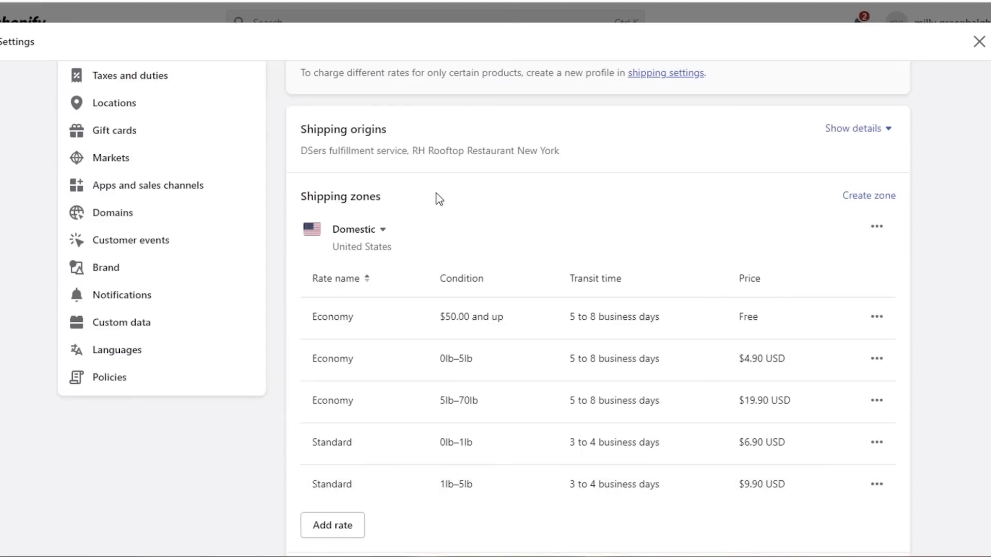
scroll(438, 198, "down", 9)
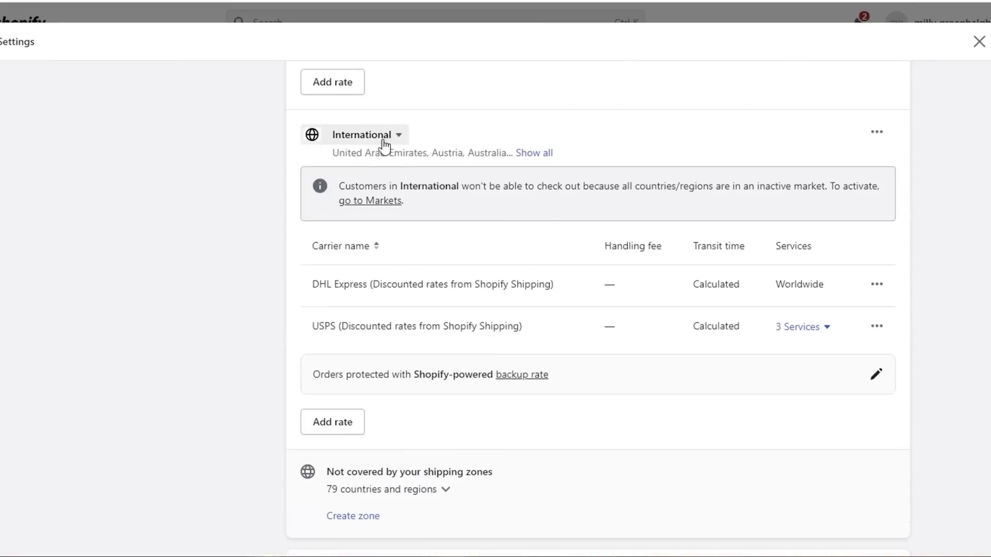
left_click(384, 139)
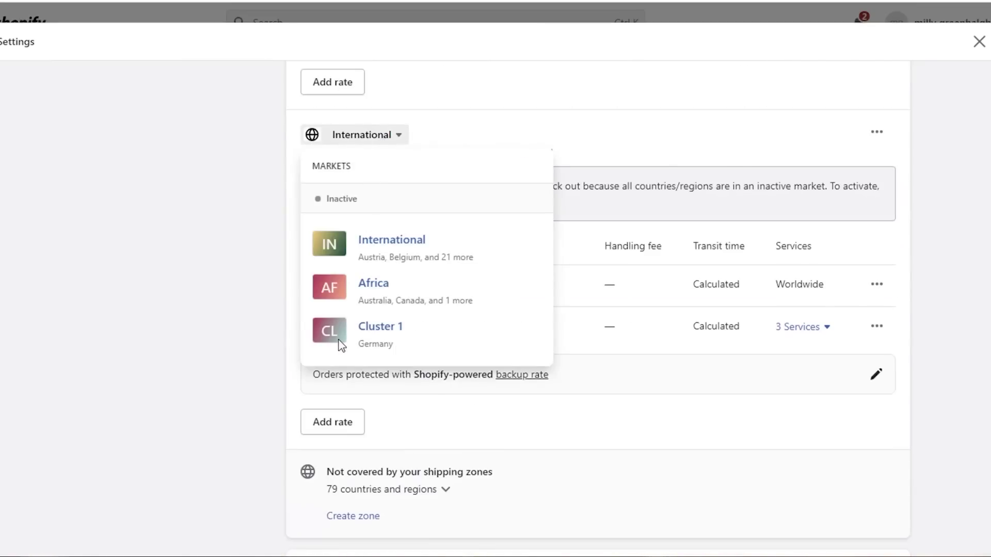
left_click(398, 327)
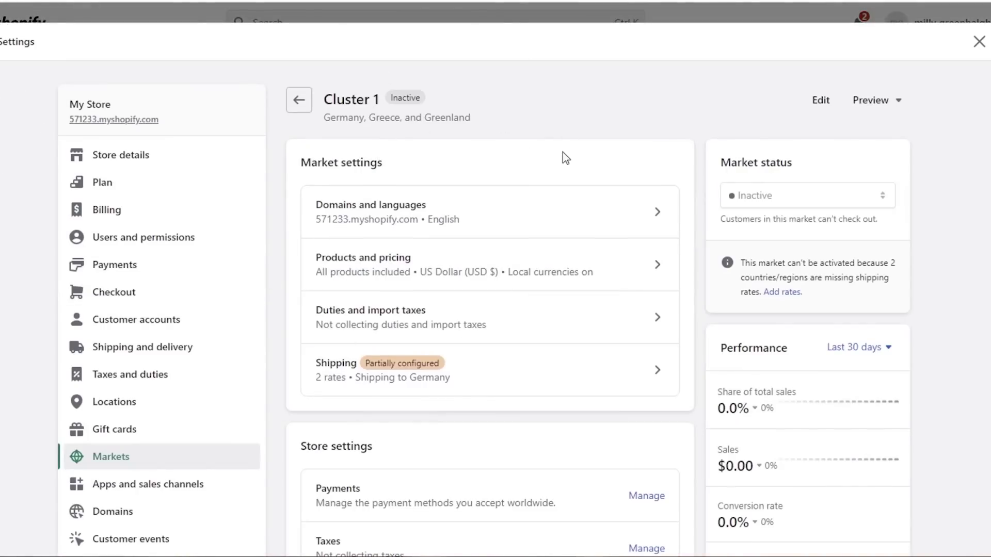
left_click(456, 385)
left_click(889, 225)
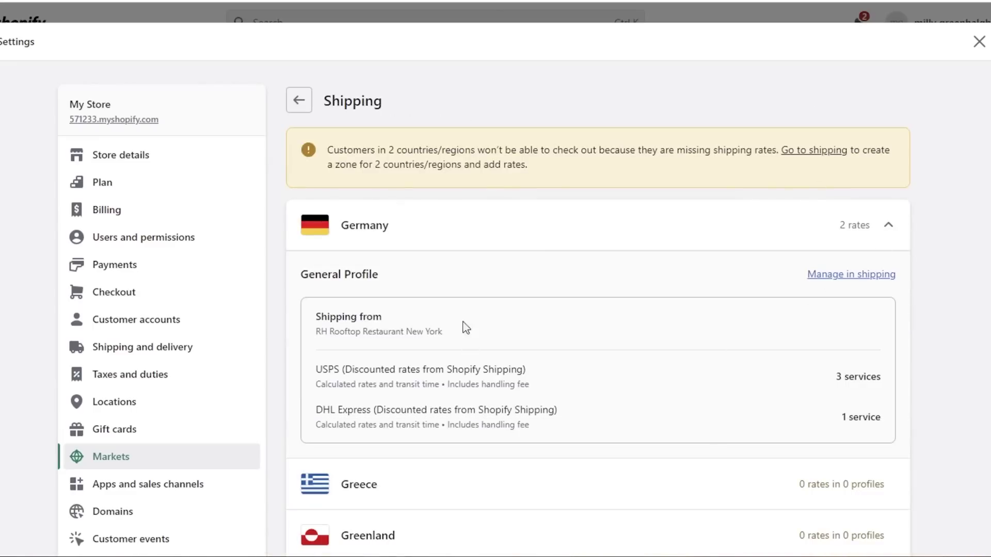
scroll(462, 320, "down", 3)
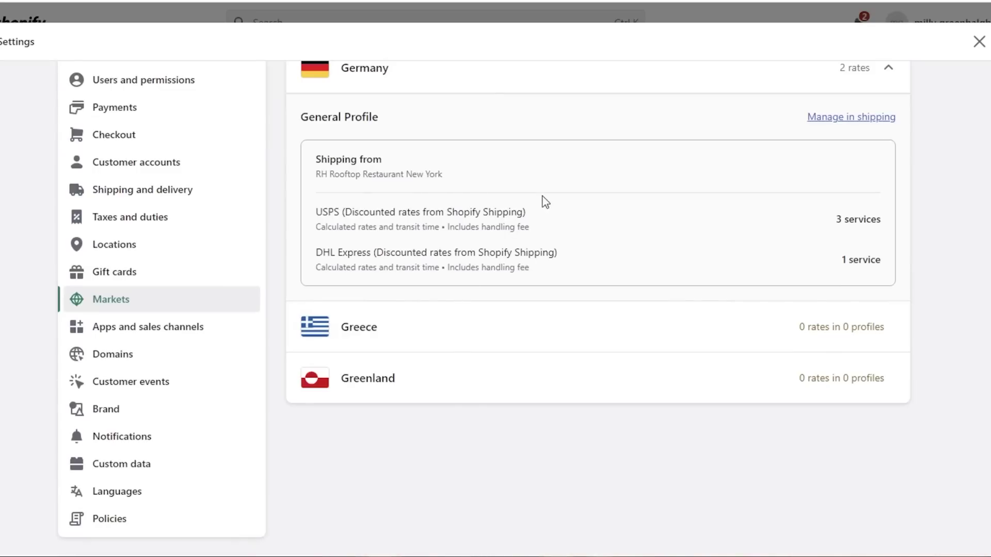
left_click(835, 122)
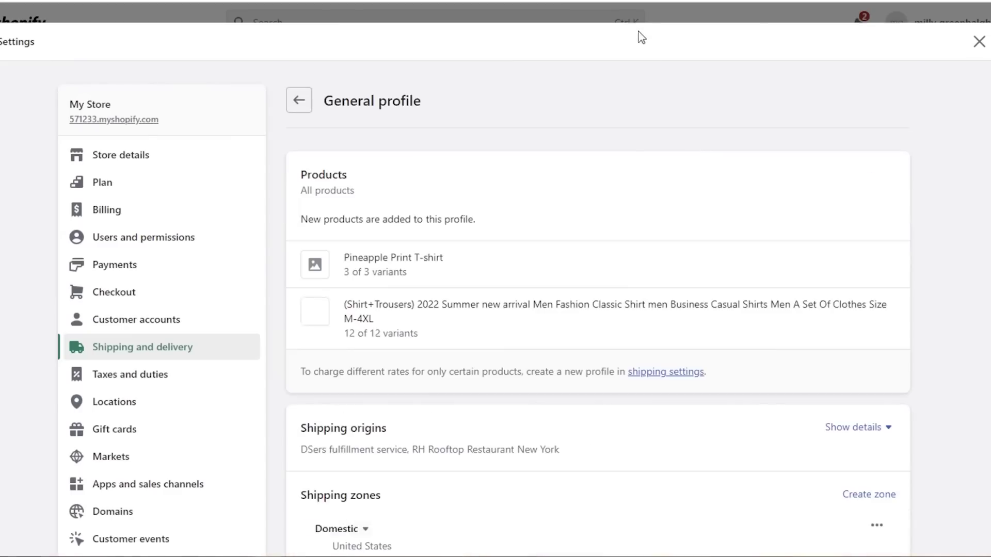
scroll(602, 232, "down", 4)
scroll(589, 240, "down", 5)
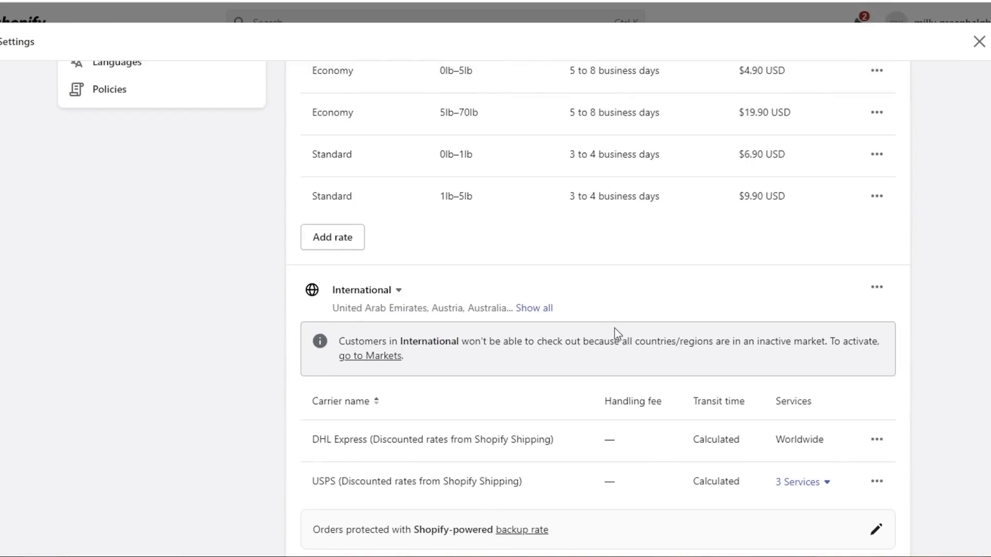
scroll(614, 331, "down", 3)
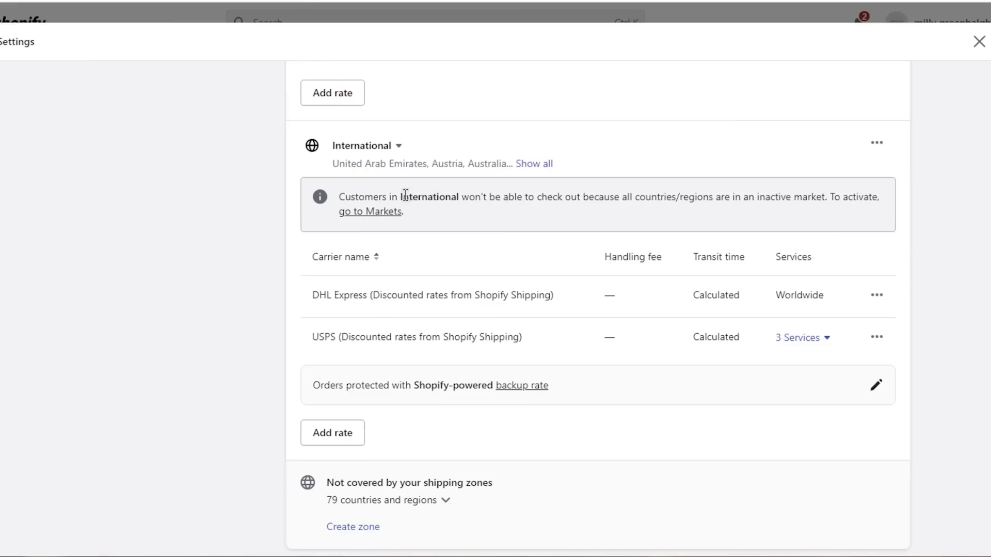
scroll(184, 317, "up", 15)
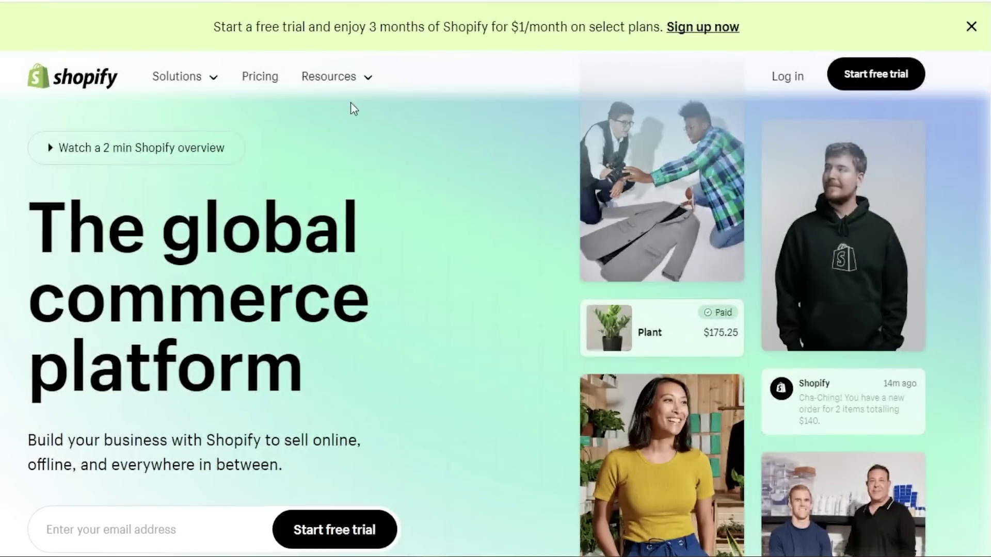
Step: Open Shopify's Pricing page and scroll to the Basic, Shopify and Advanced plan cards
left_click(272, 79)
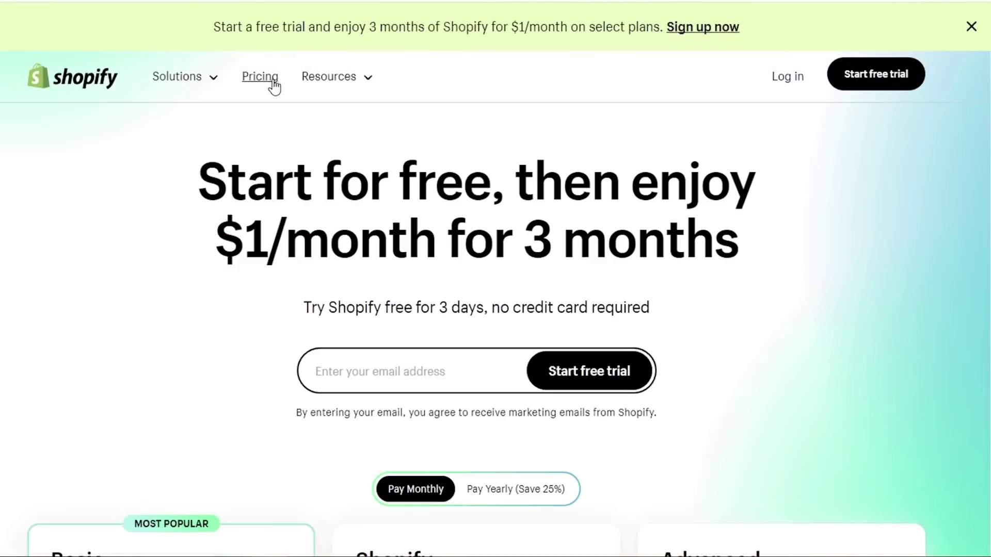
scroll(305, 143, "down", 6)
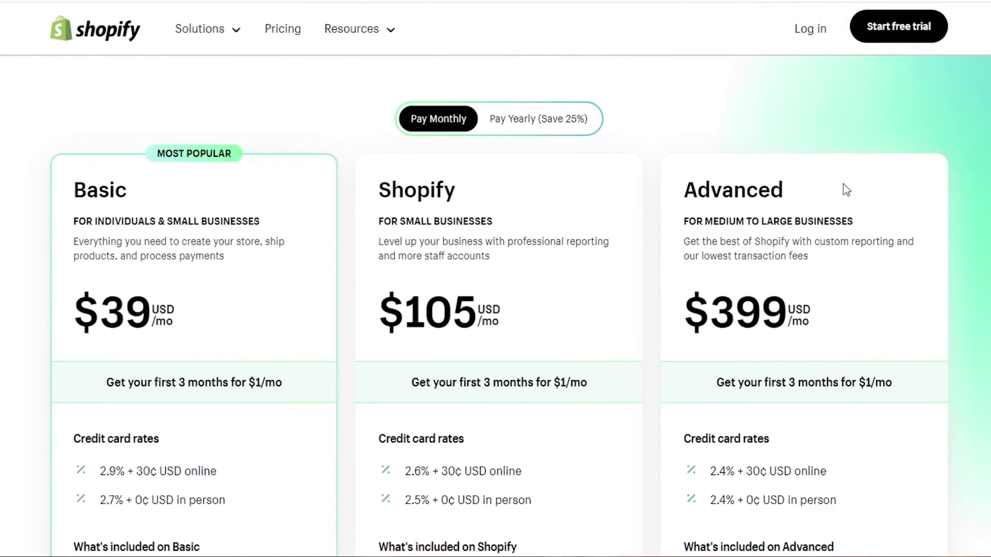
scroll(843, 191, "down", 7)
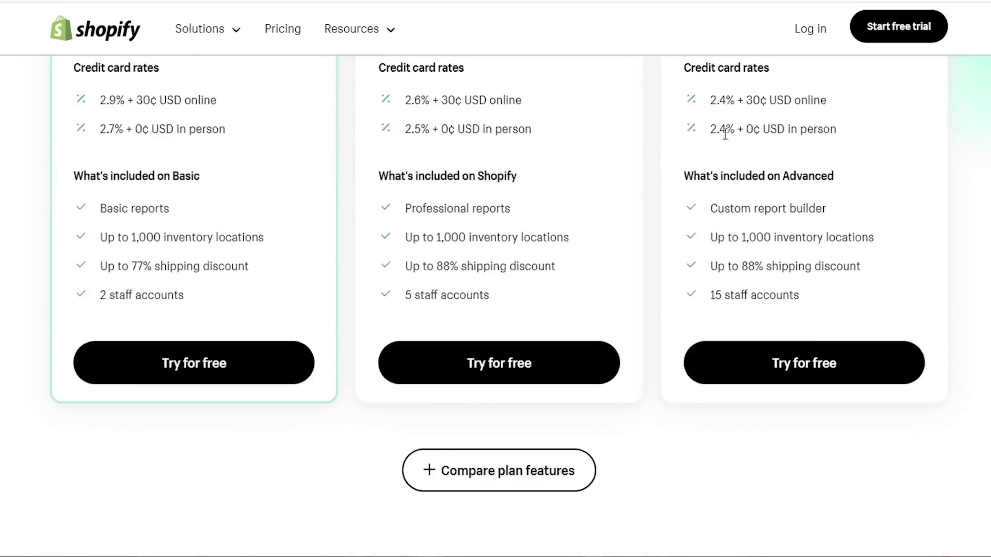
scroll(809, 284, "up", 3)
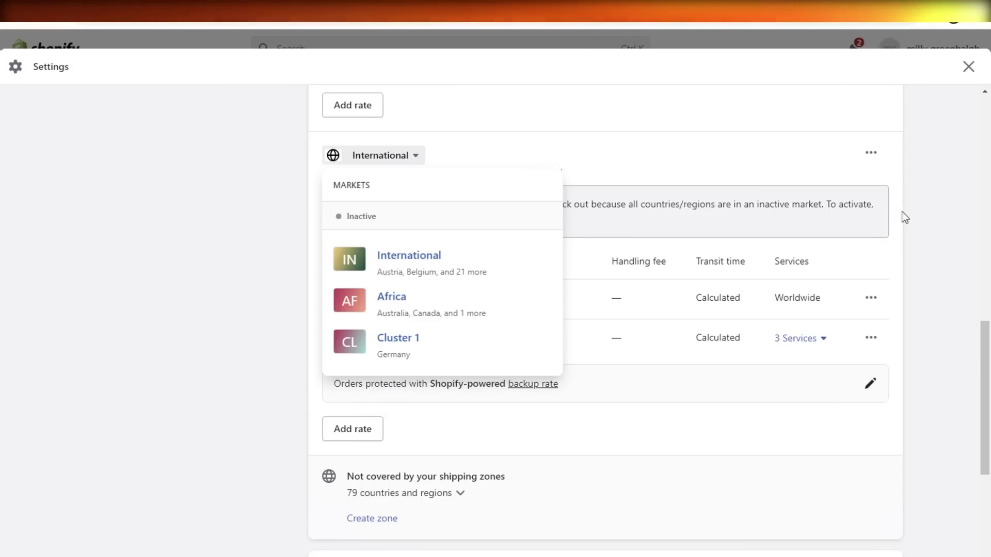
Step: Scroll up to the top of the General shipping profile in the admin
scroll(900, 214, "up", 8)
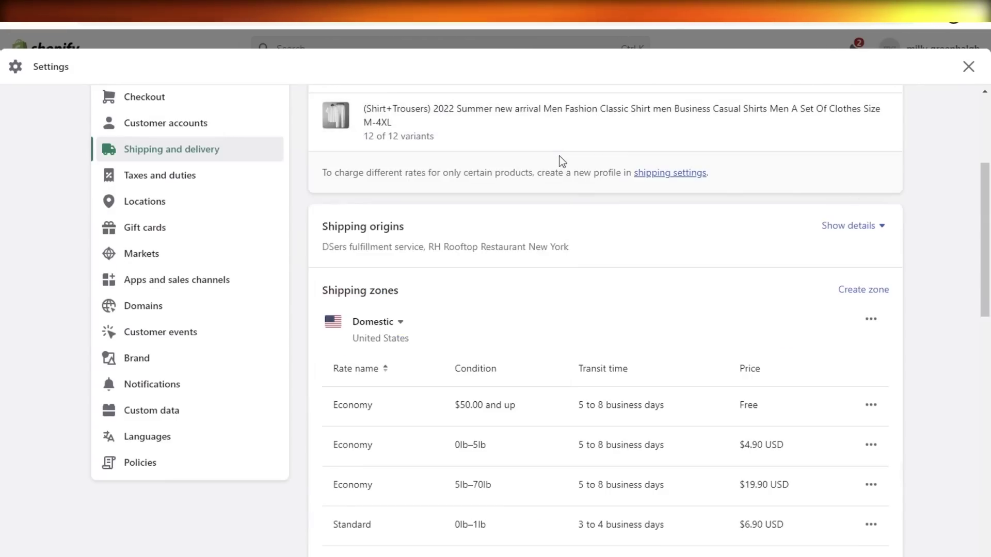
scroll(562, 160, "up", 4)
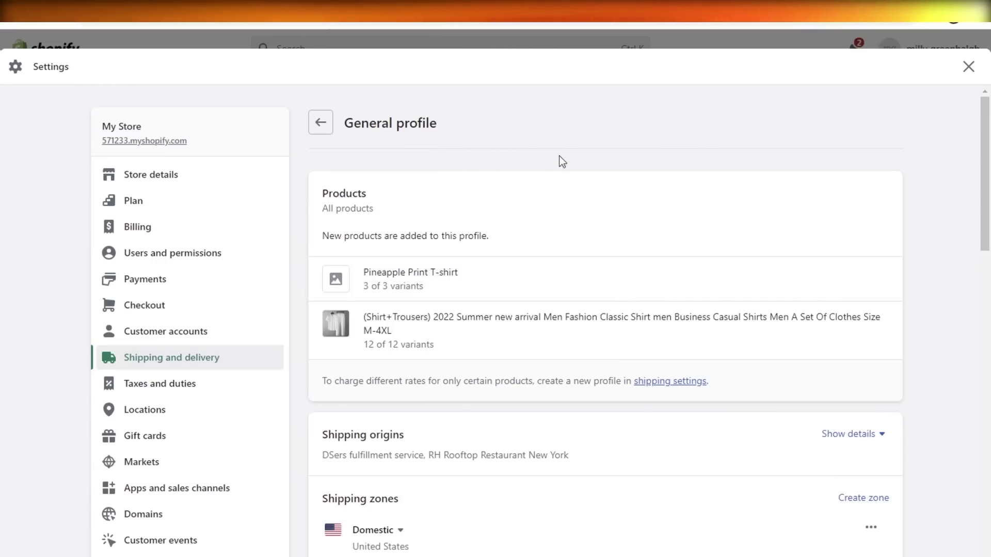